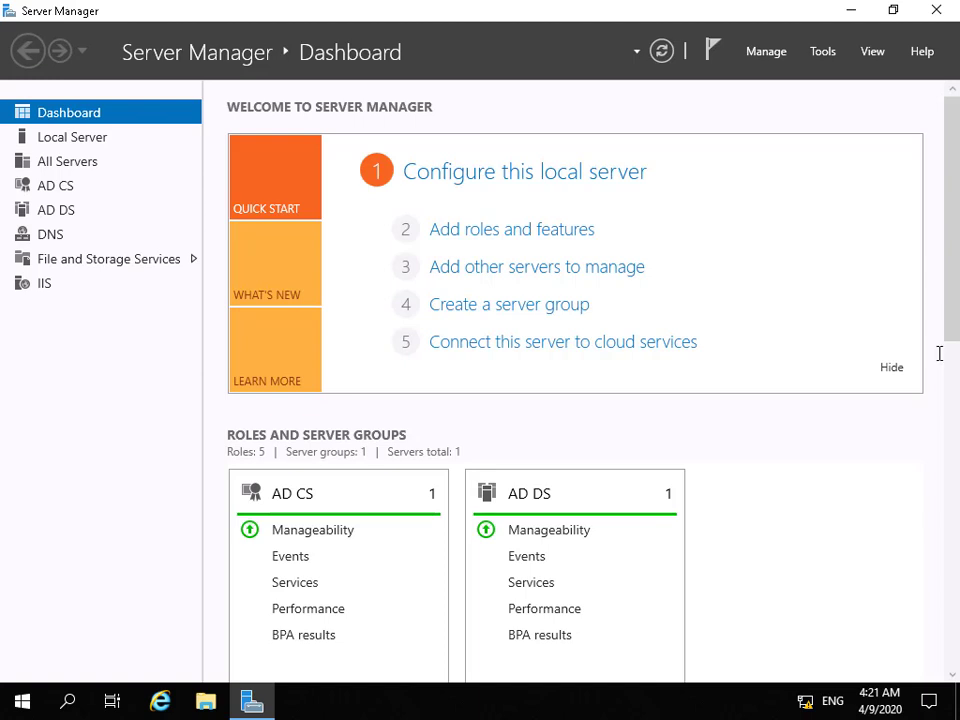
- Open Active Directory Users and Computers, enable Advanced Features, and maximize the window
left_click(823, 52)
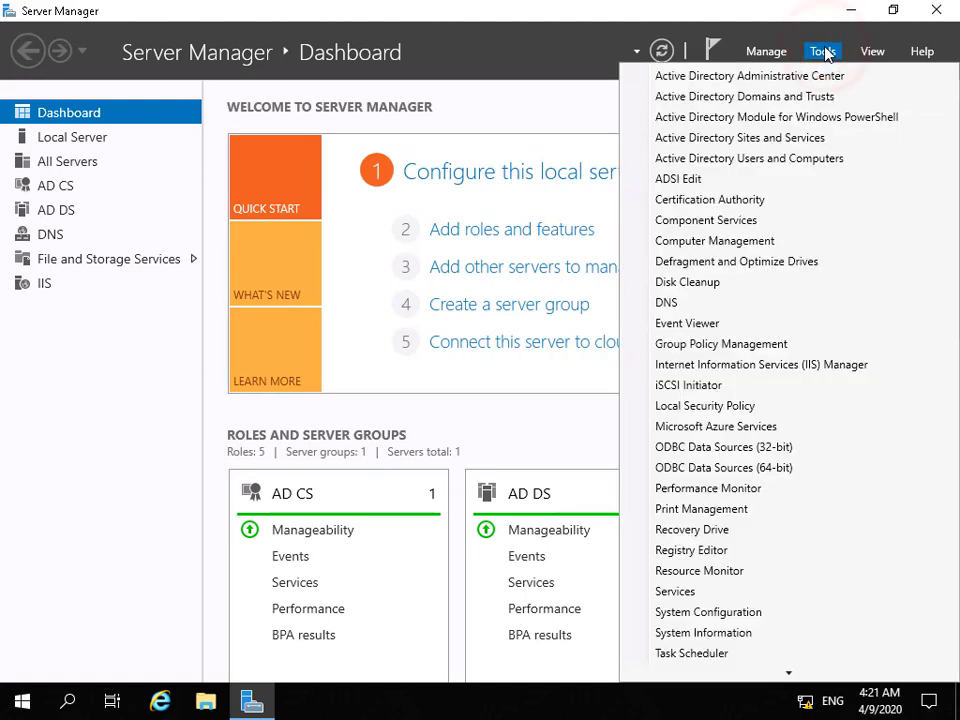
left_click(809, 167)
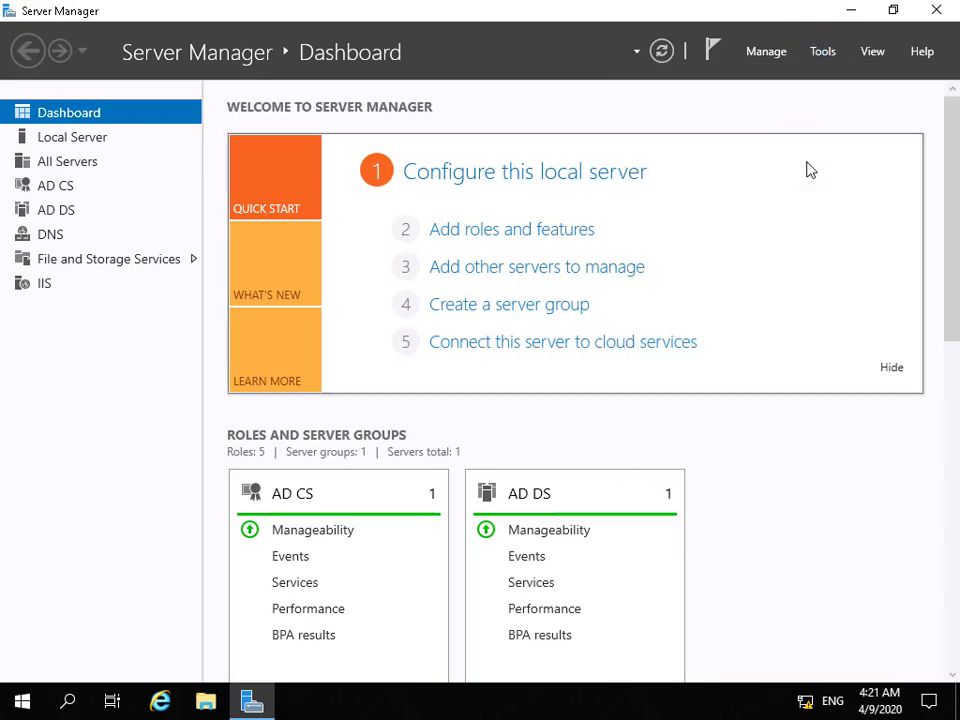
left_click(281, 137)
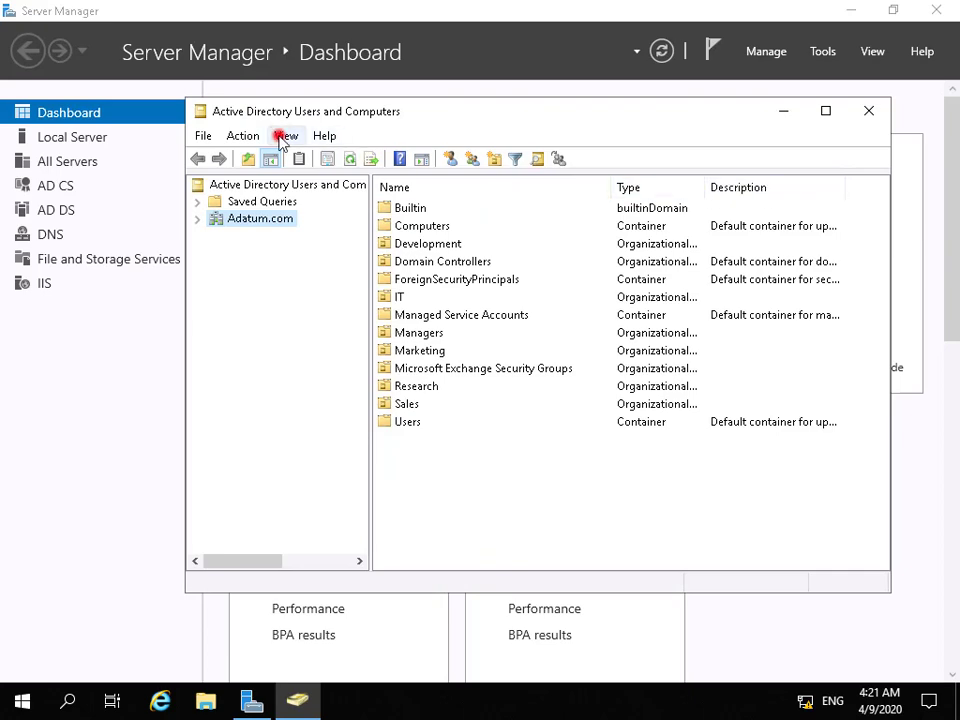
left_click(350, 297)
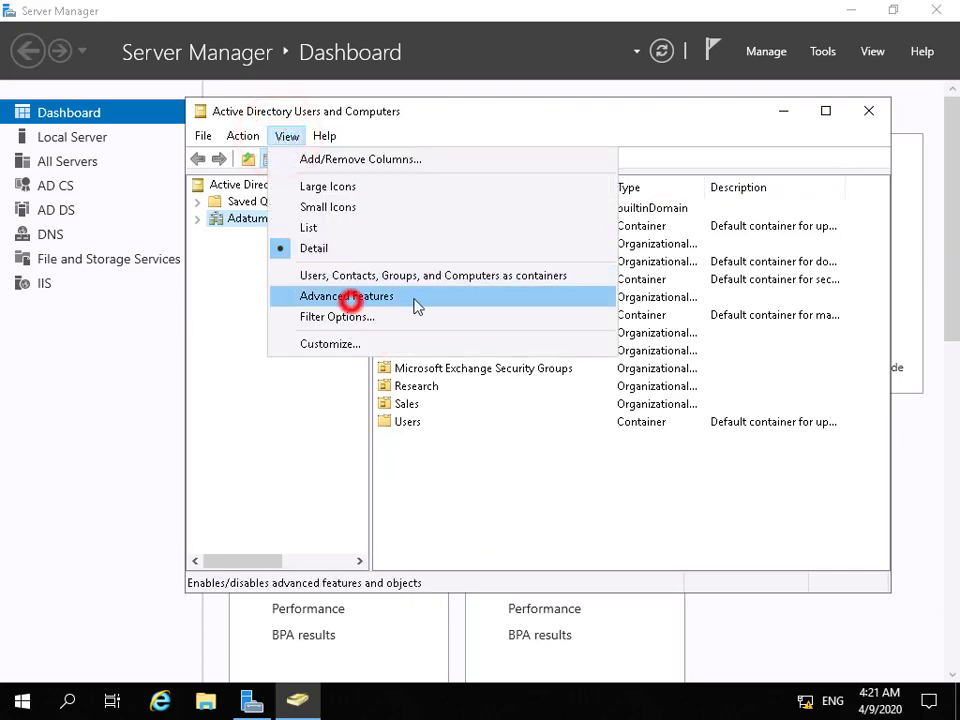
left_click(824, 114)
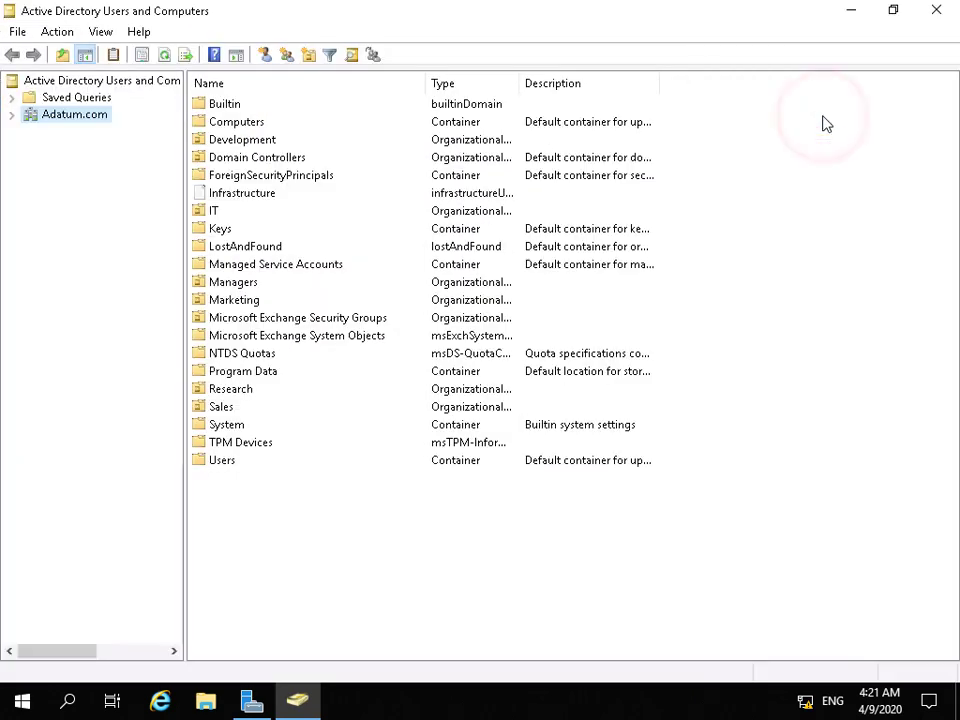
- Create a computer object named DAG1 in the Computers container of Adatum.com
double_click(237, 122)
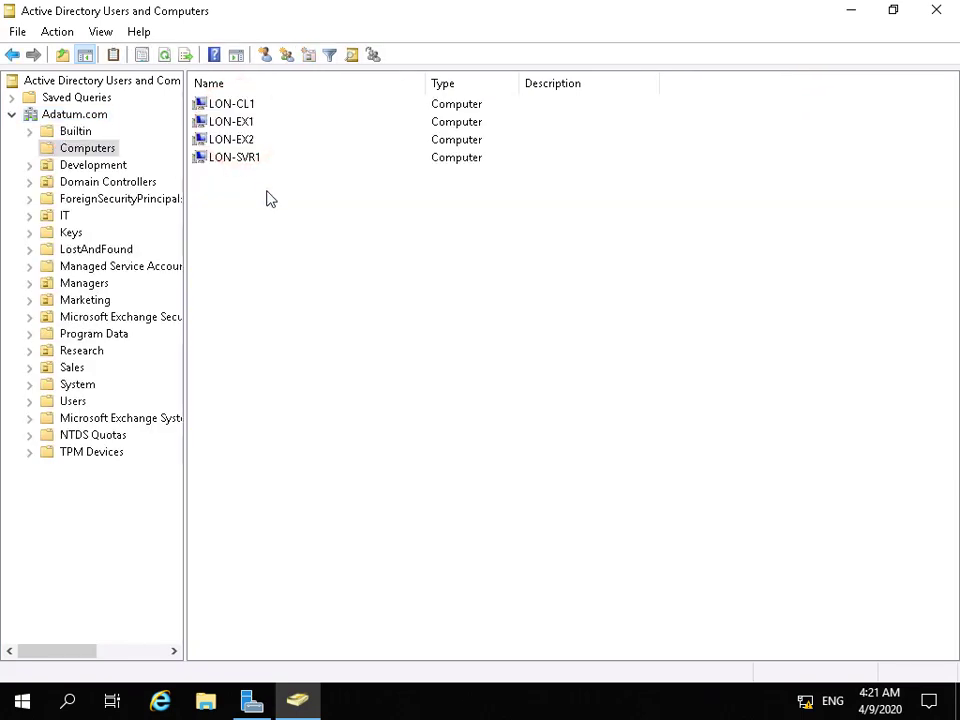
right_click(279, 302)
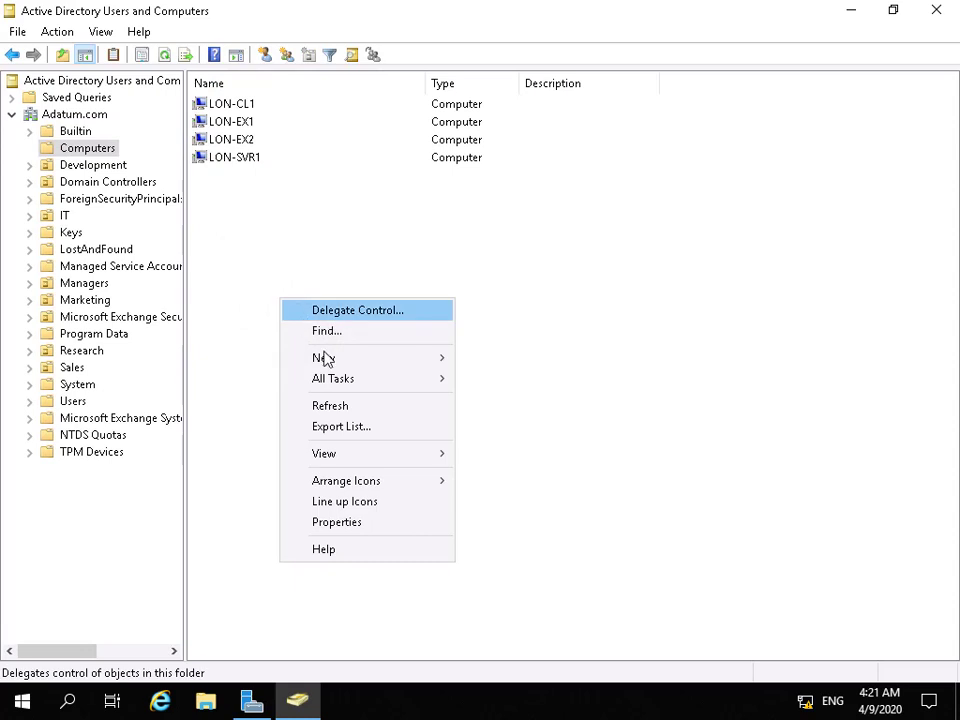
mouse_move(324, 358)
left_click(515, 362)
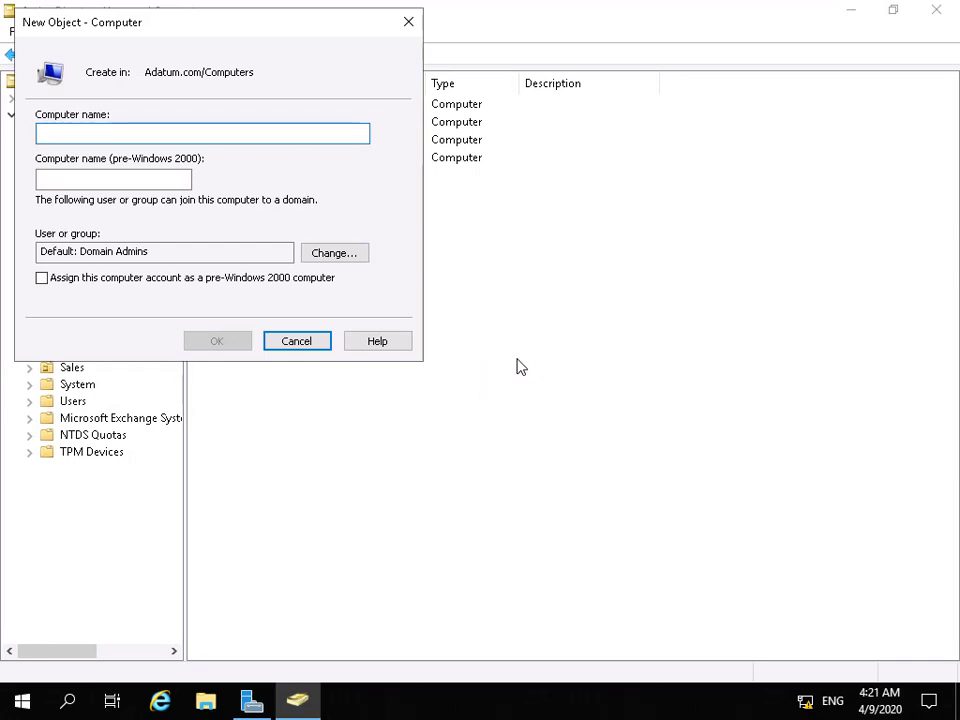
type("DAG1")
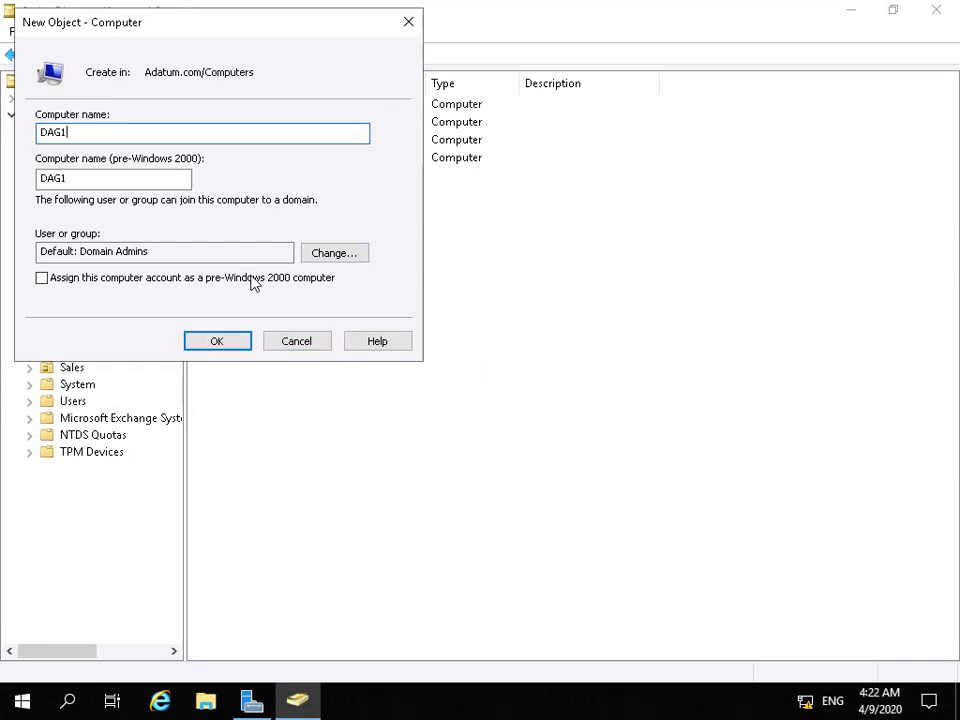
left_click(229, 340)
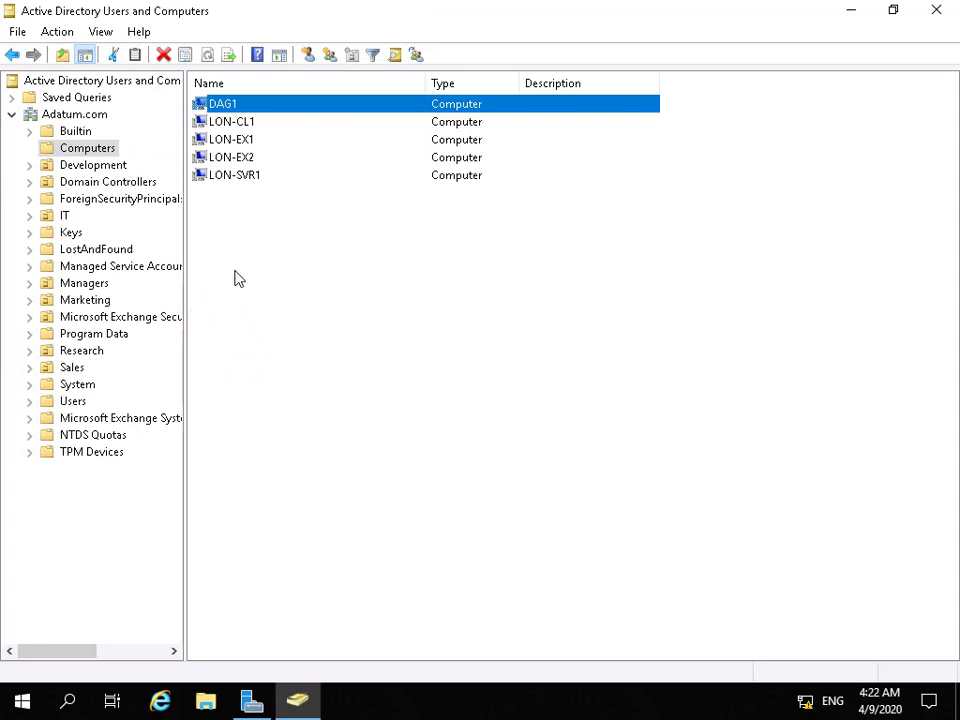
- Open the security permissions of the DAG1 computer object and add the Exchange Trusted Subsystem group
left_click(270, 105)
right_click(270, 107)
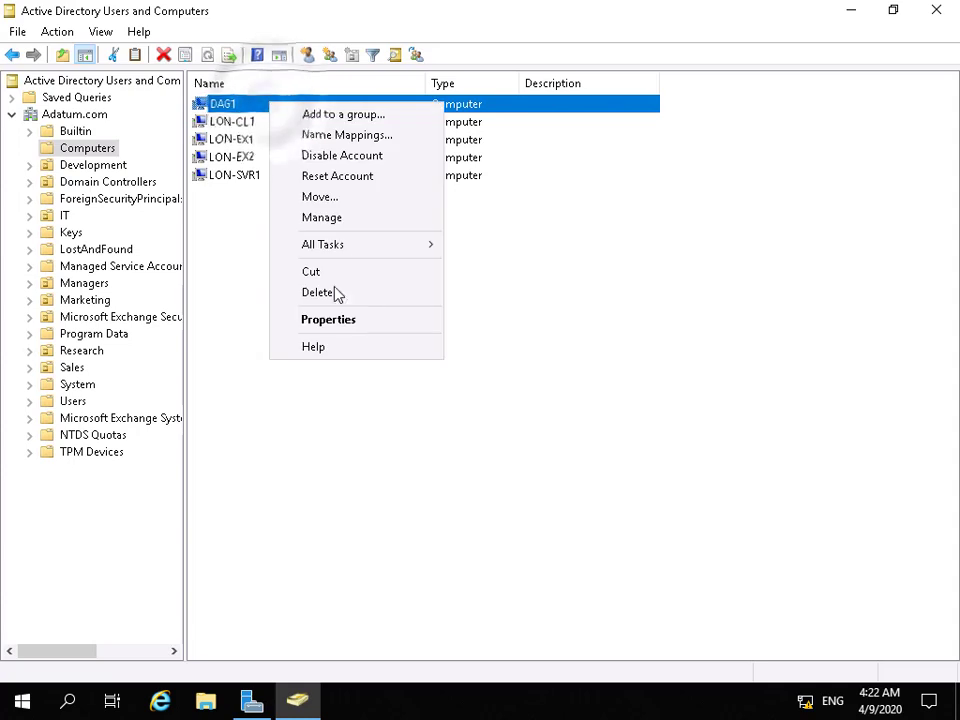
left_click(336, 317)
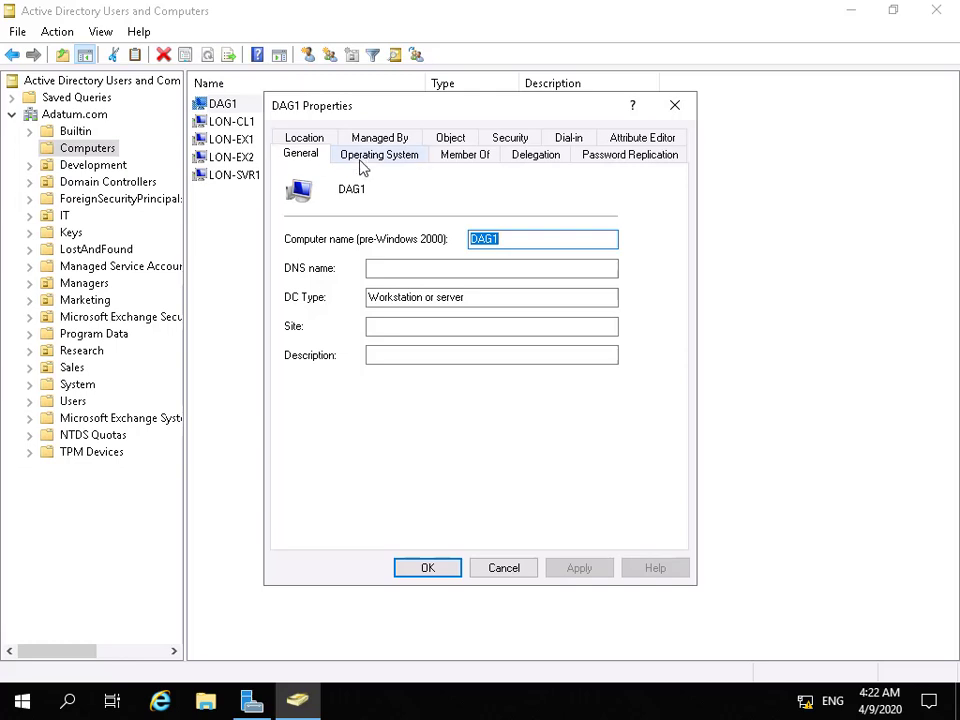
left_click(503, 138)
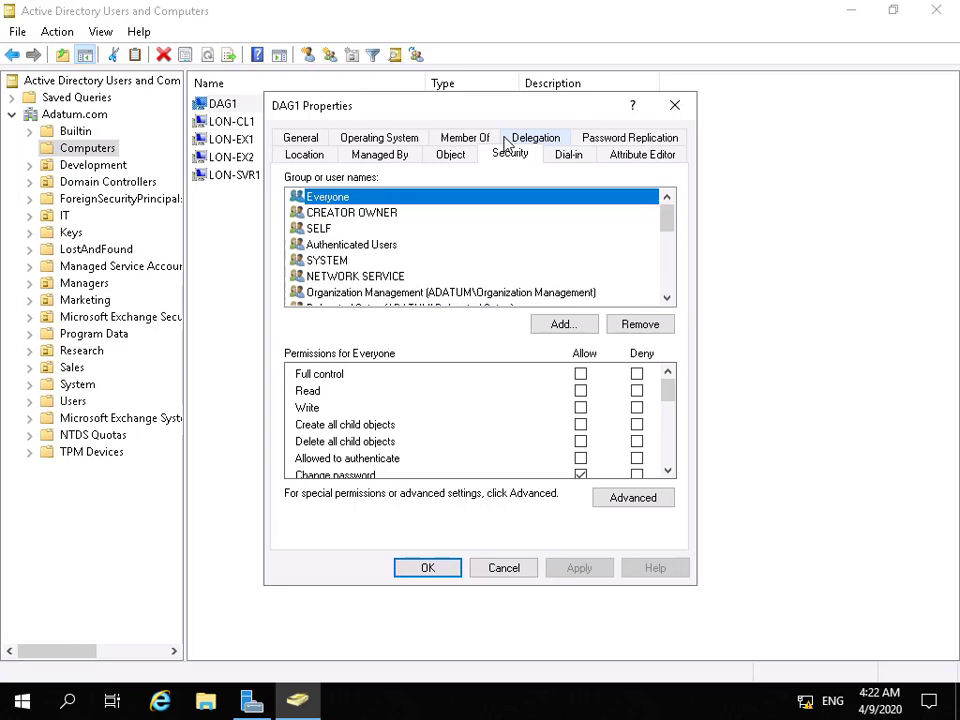
left_click(575, 326)
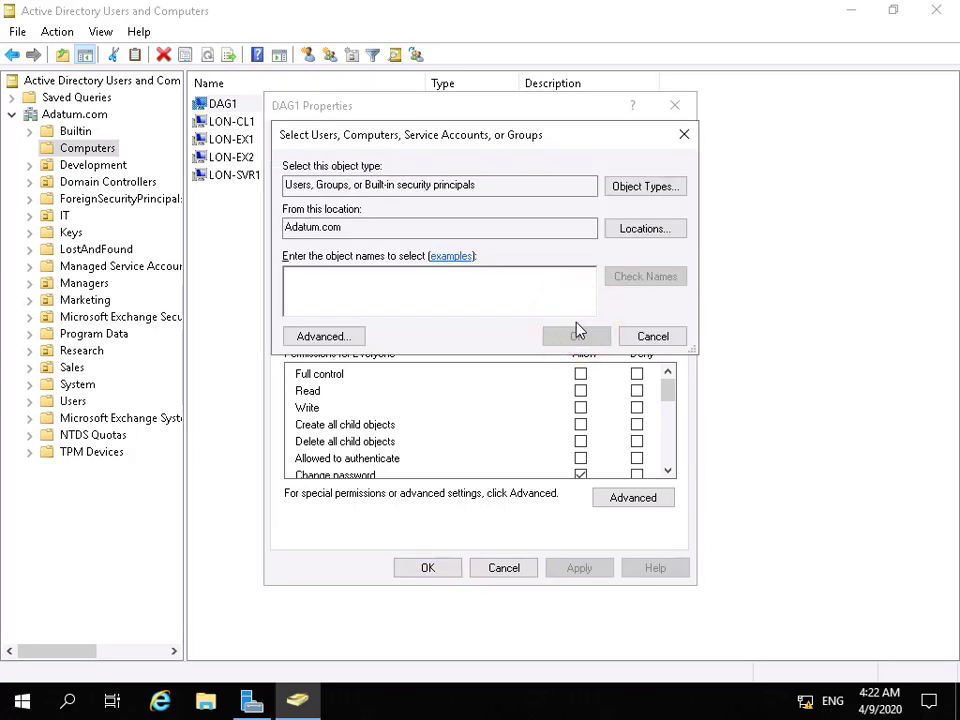
type("Exchange Trusted Subsystem")
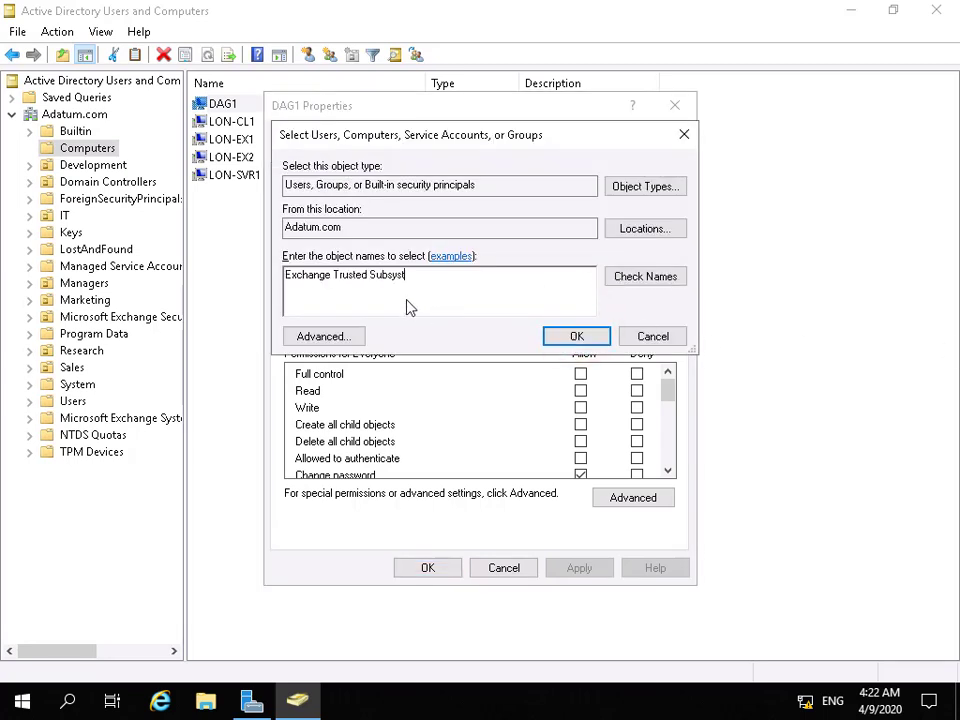
left_click(555, 337)
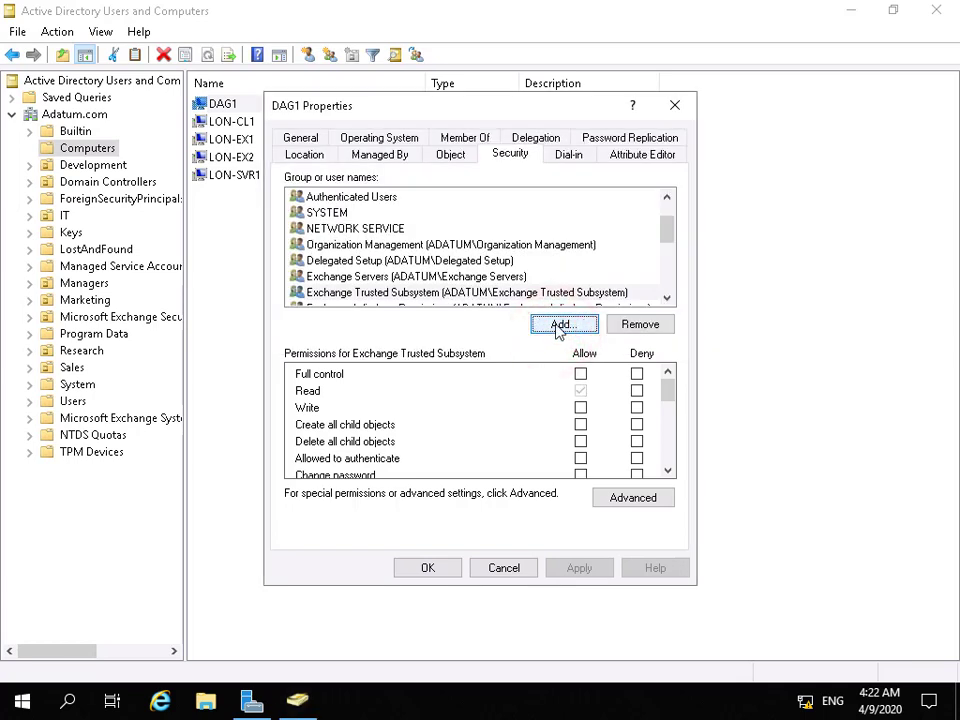
- Include computers in the object types, add LON-EX1$ to DAG1's permissions, and allow it Full control
left_click(558, 327)
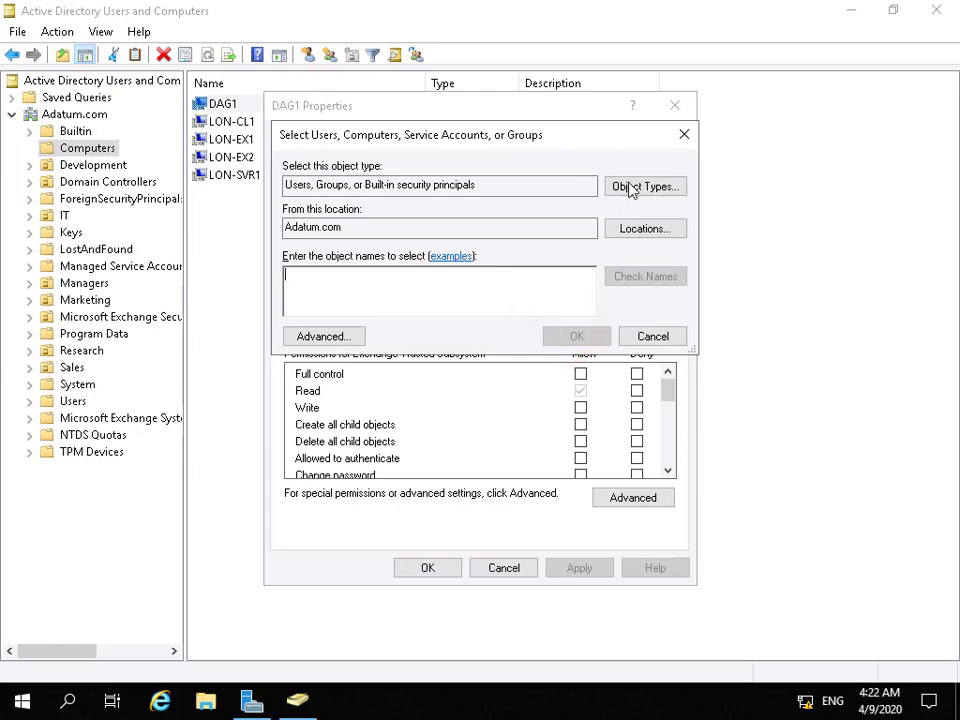
left_click(630, 188)
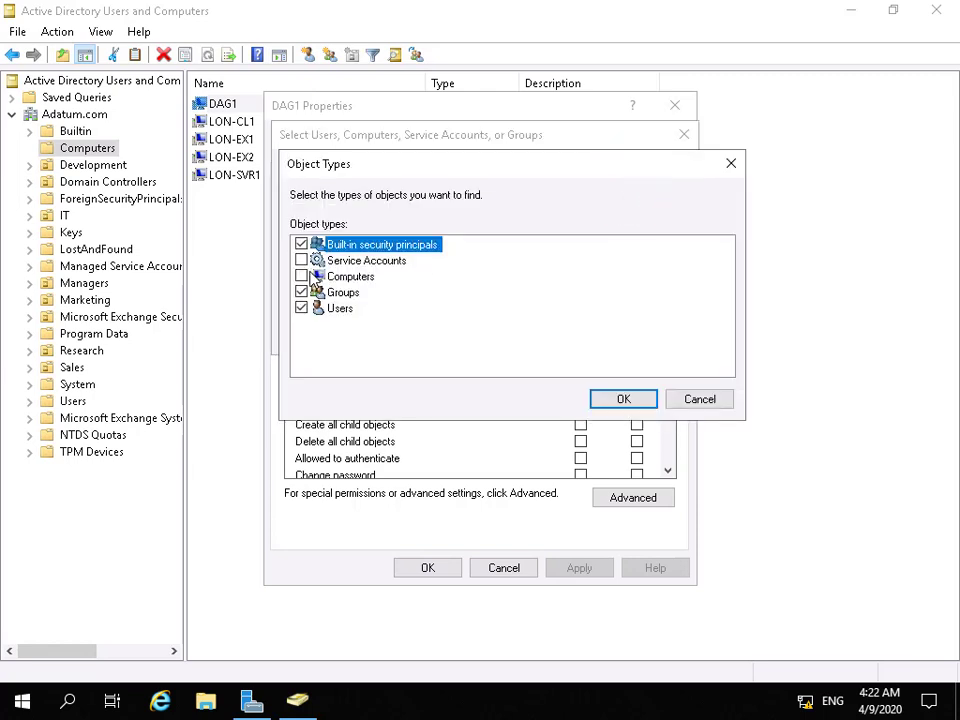
left_click(302, 276)
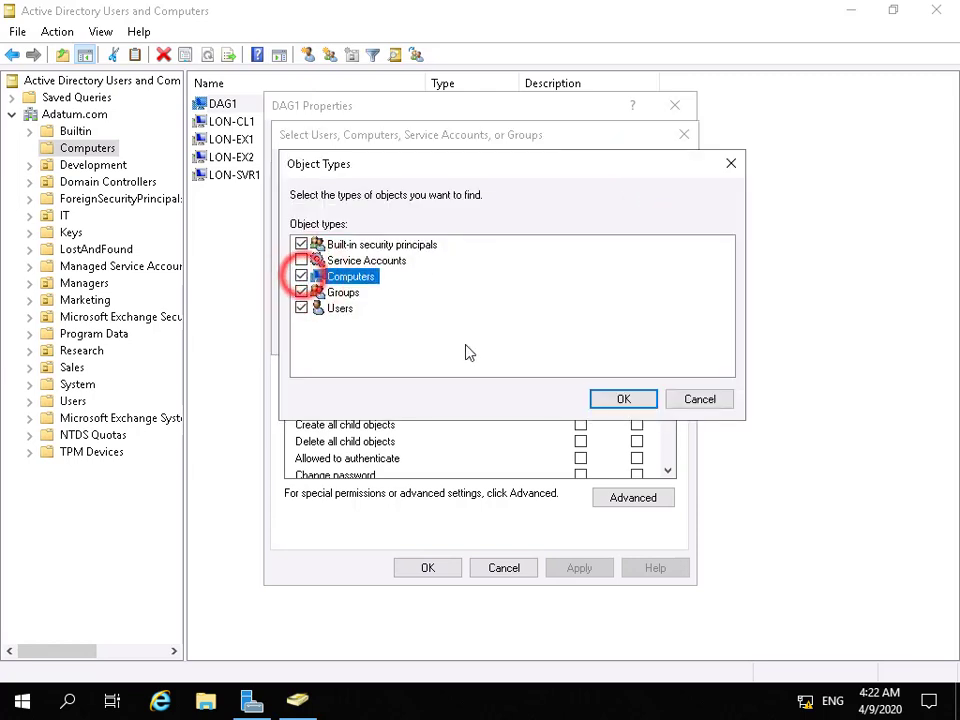
left_click(623, 399)
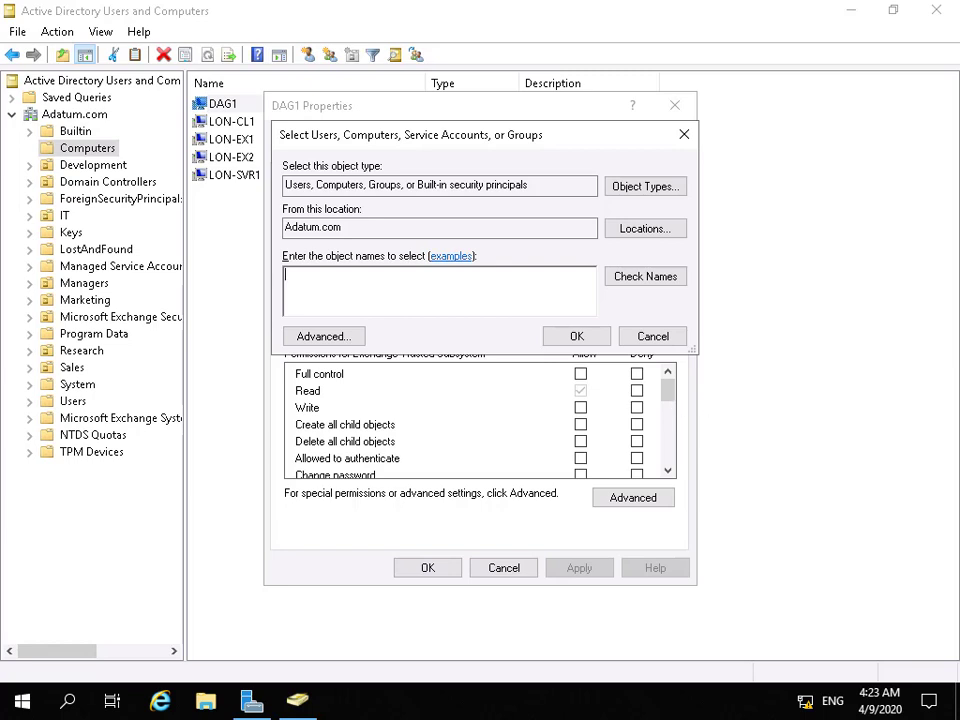
type("LON-EX1$")
left_click(680, 279)
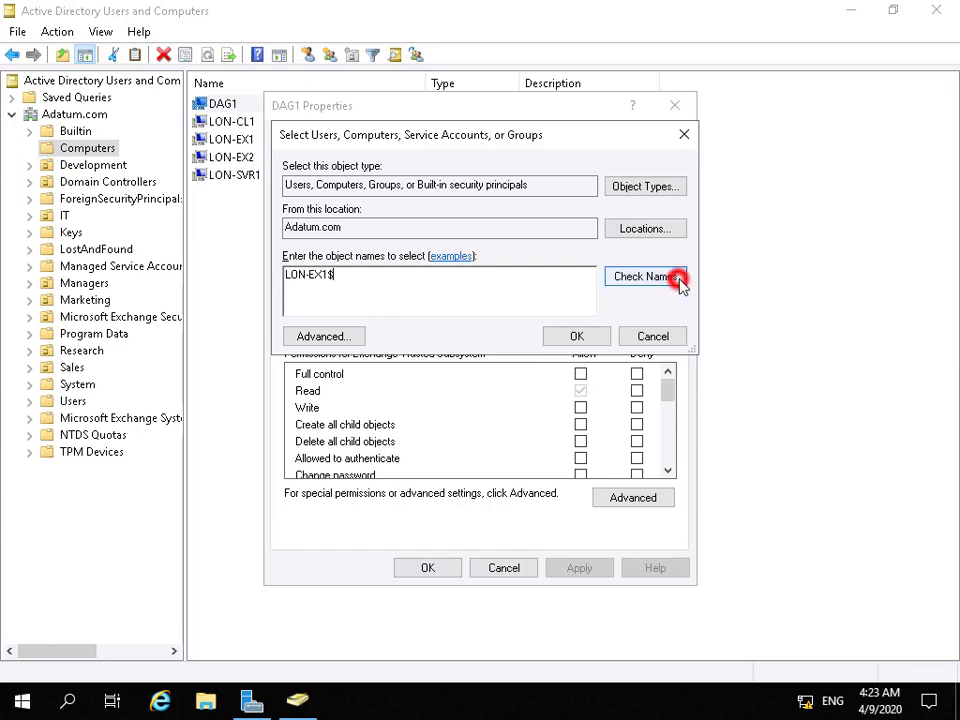
left_click(583, 336)
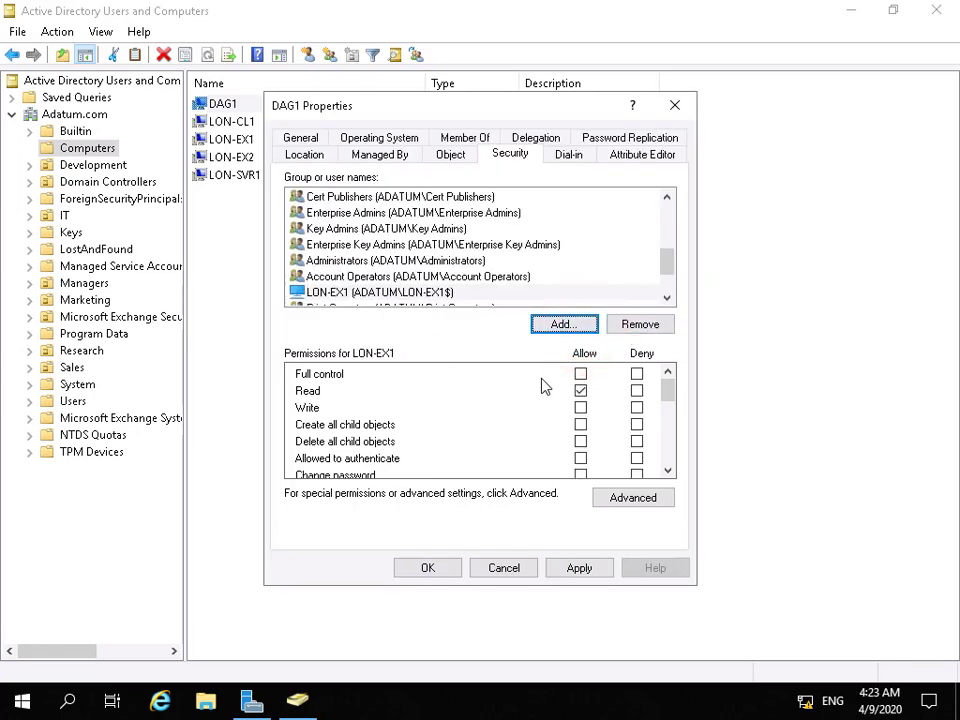
left_click(580, 374)
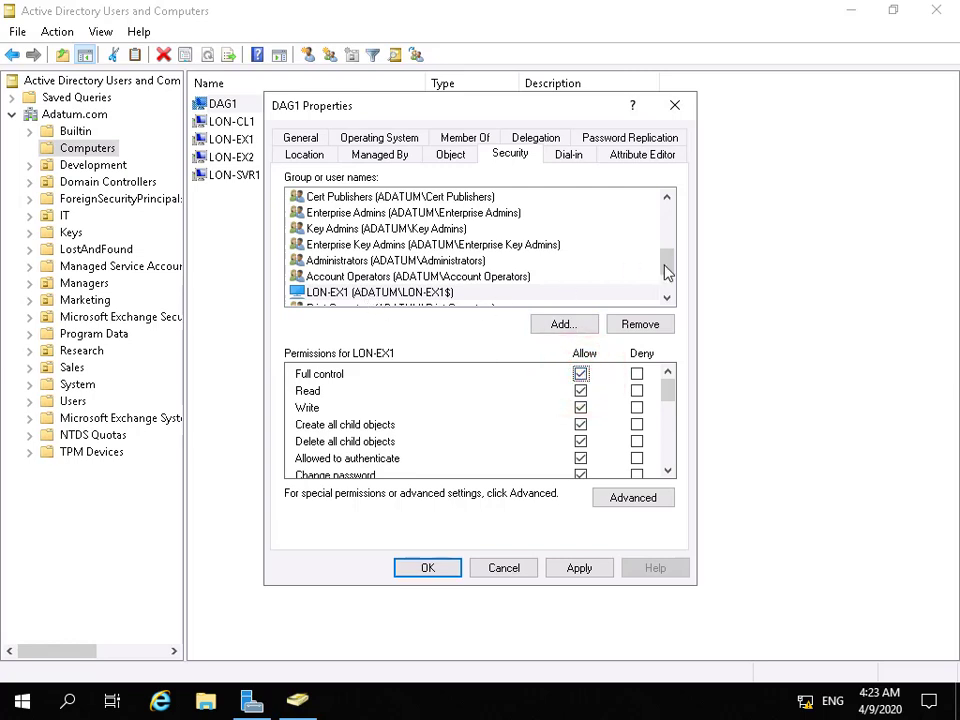
- Allow Exchange Trusted Subsystem Full control on DAG1 and save the object's properties
mouse_move(664, 261)
left_mouse_down()
mouse_move(667, 289)
mouse_move(665, 242)
left_mouse_up()
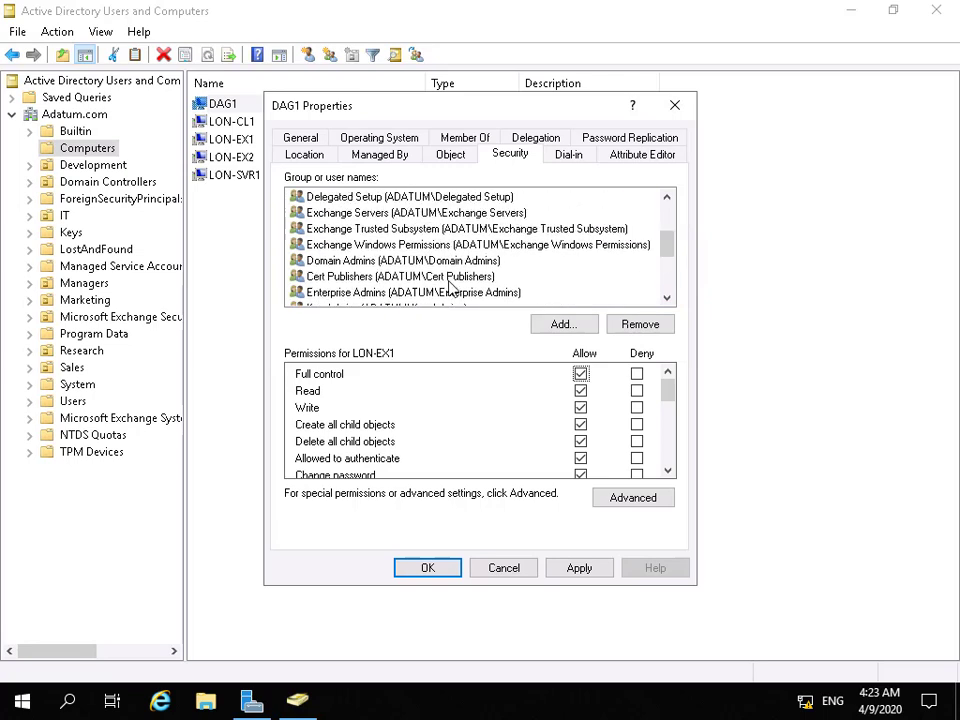
left_click(383, 230)
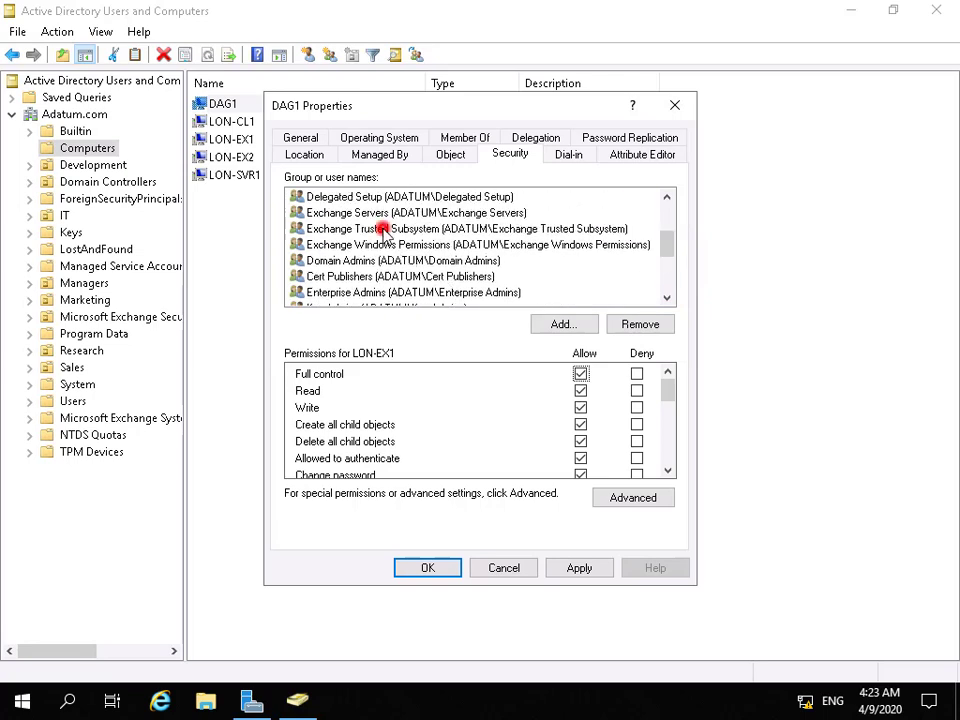
left_click(578, 372)
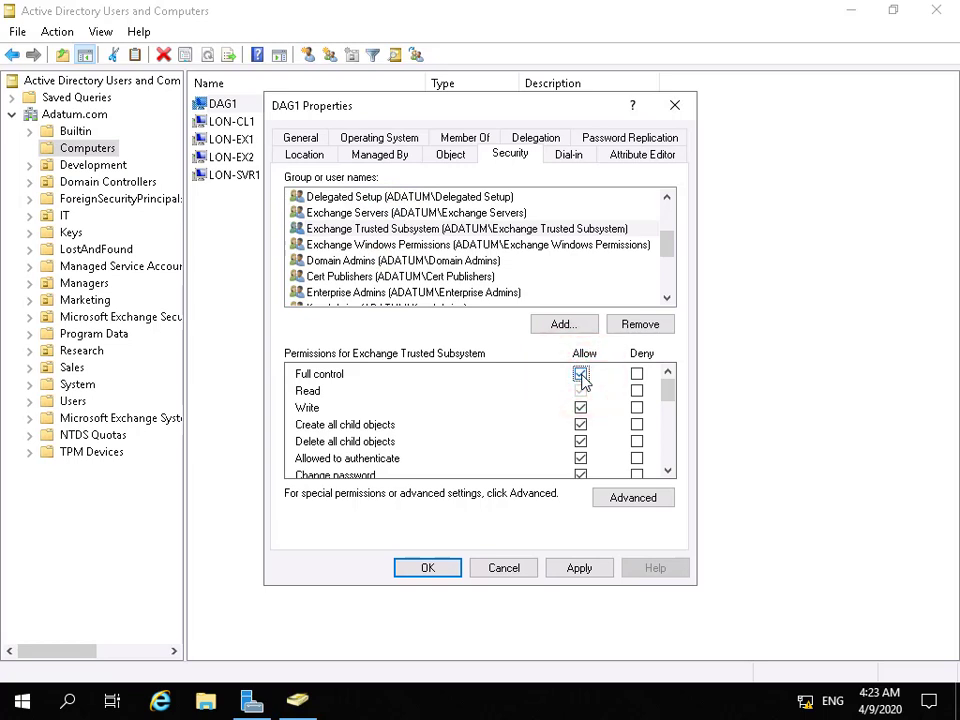
left_click(448, 569)
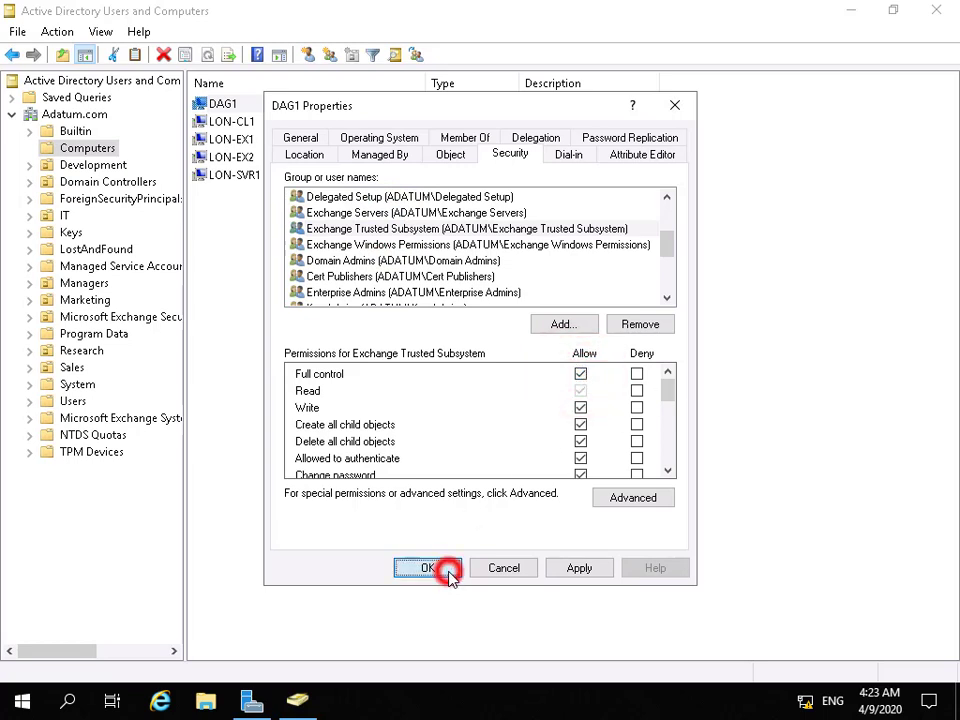
- Disable the DAG1 computer account in Active Directory
left_click(244, 108)
right_click(244, 108)
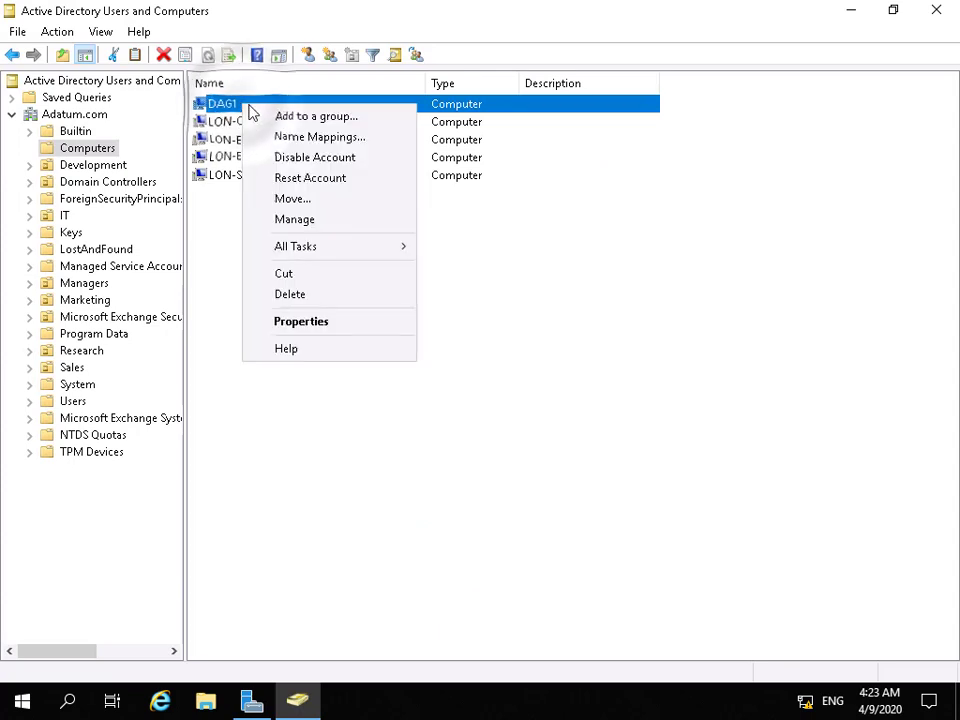
left_click(306, 157)
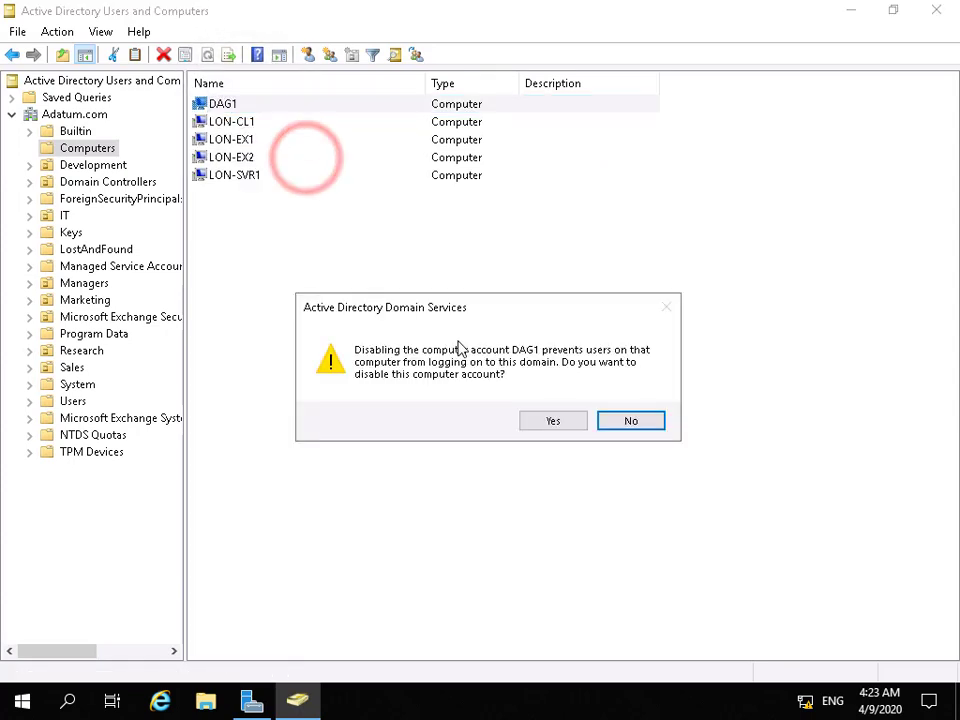
left_click(557, 422)
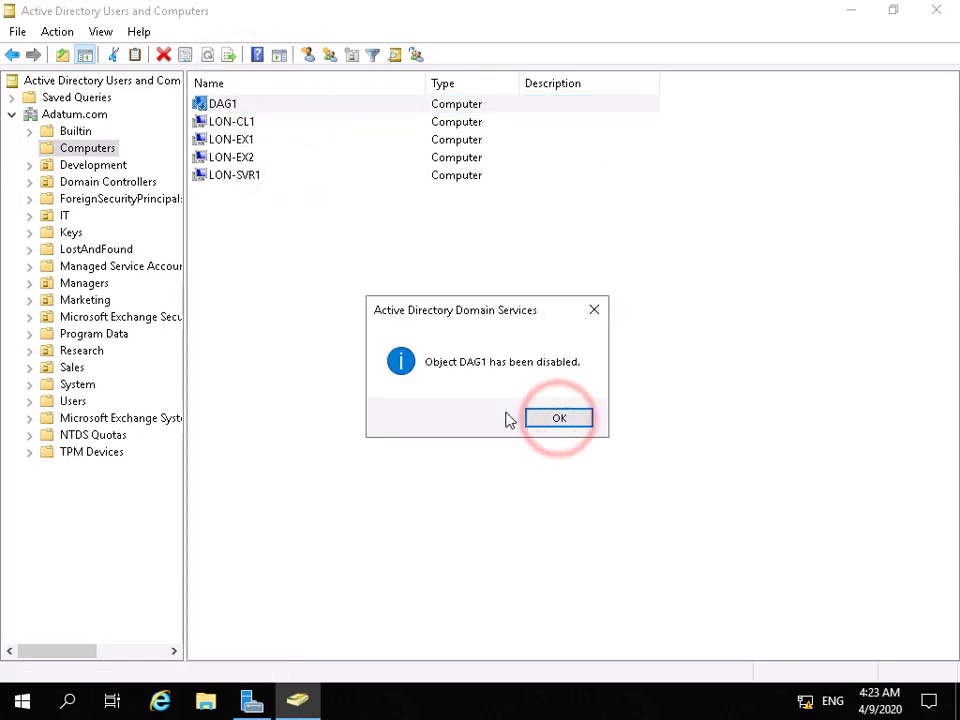
left_click(565, 422)
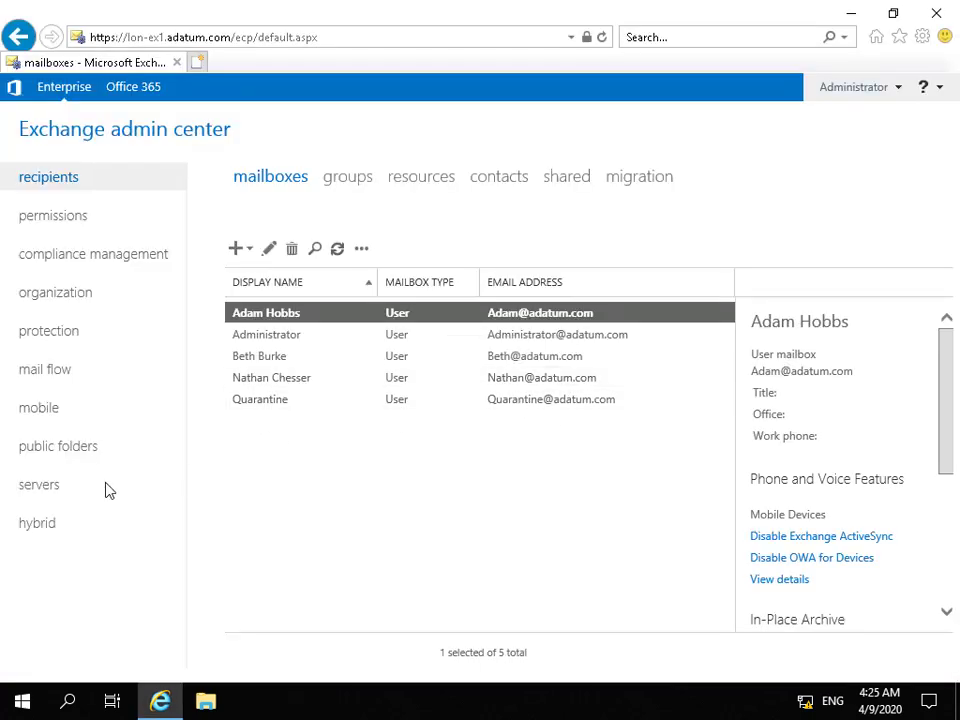
- Create database availability group DAG1 with witness server LON-DC1, witness directory C:\FSWDAG1 and IP address 172.16.0.33
left_click(41, 489)
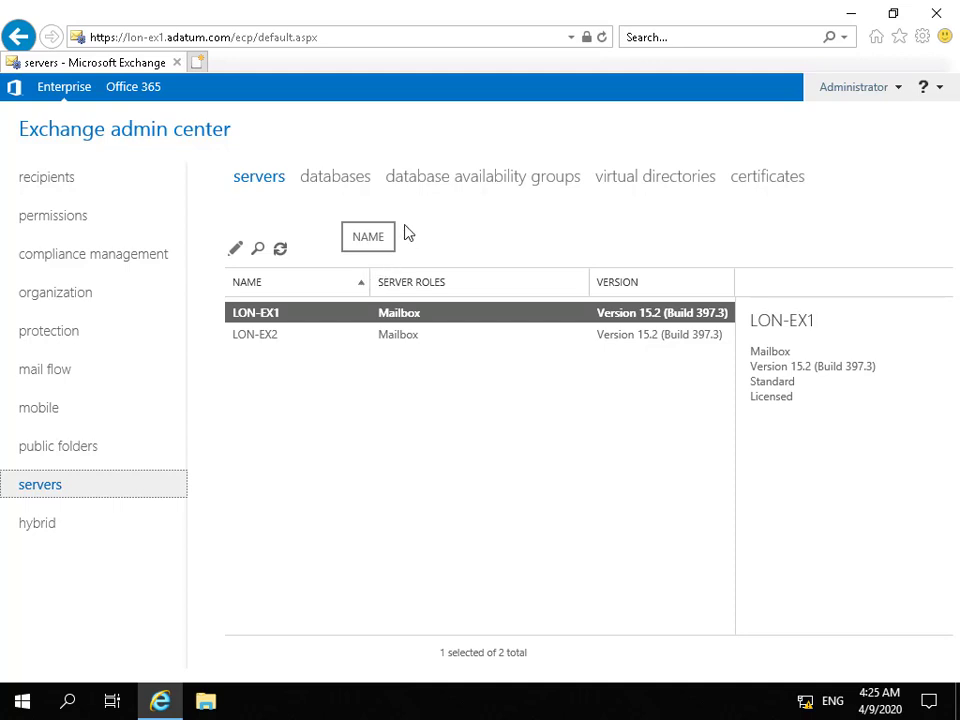
left_click(437, 187)
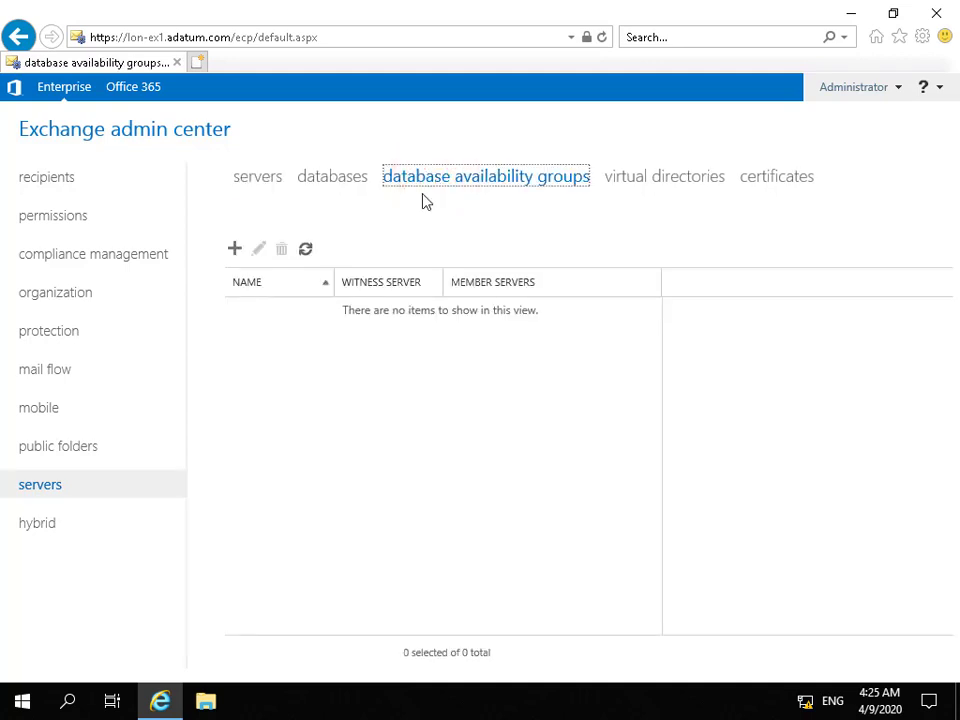
left_click(234, 252)
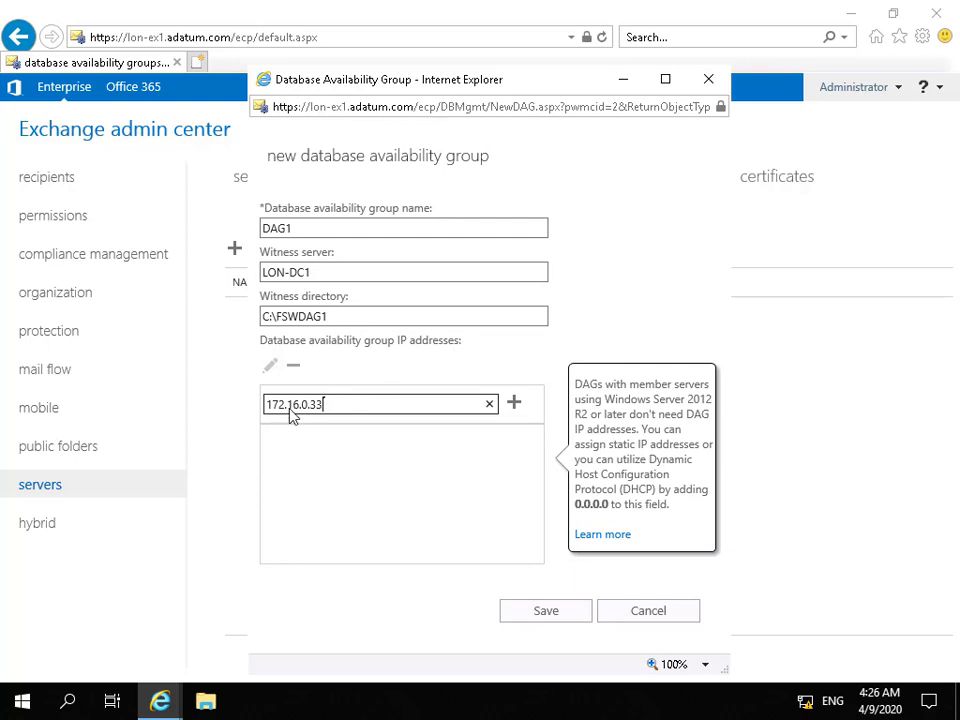
left_click(516, 404)
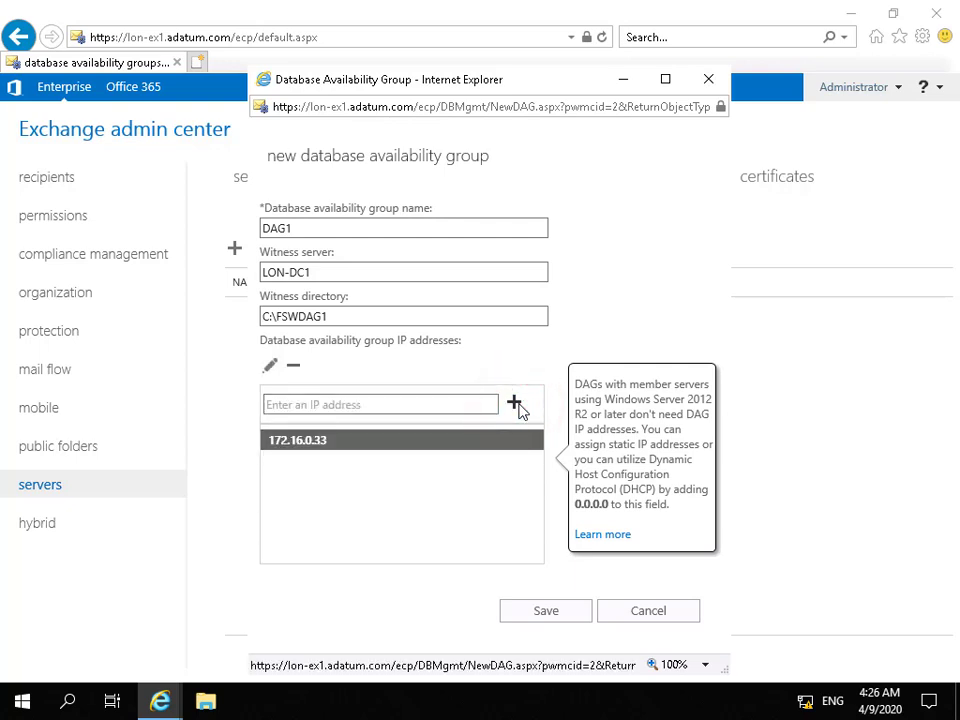
left_click(571, 620)
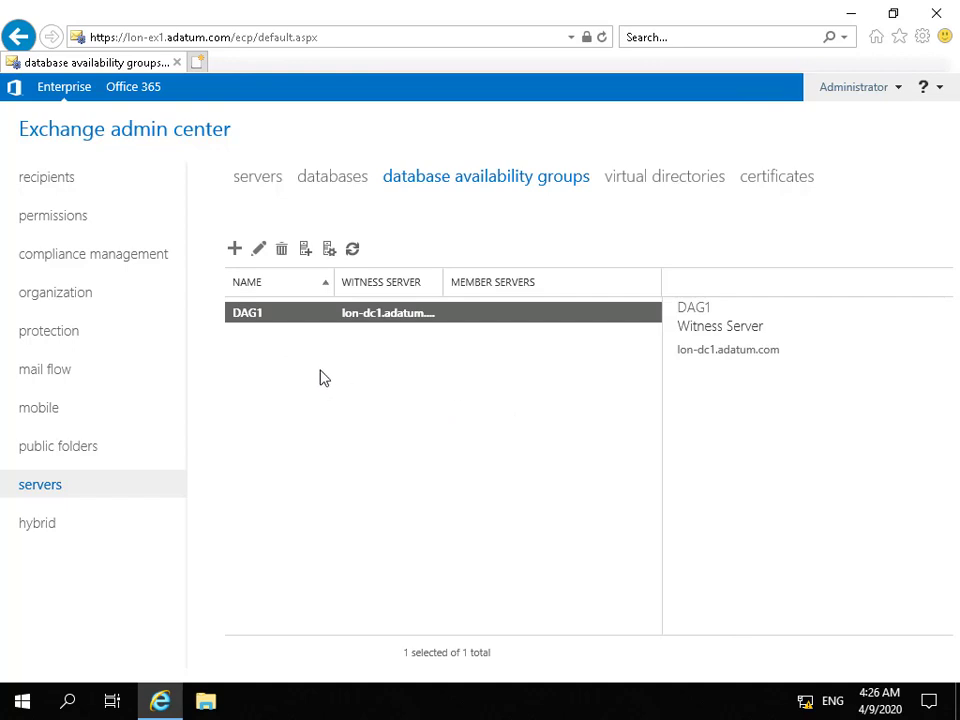
- Add the servers LON-EX1 and LON-EX2 as members of DAG1 and save the membership
left_click(328, 249)
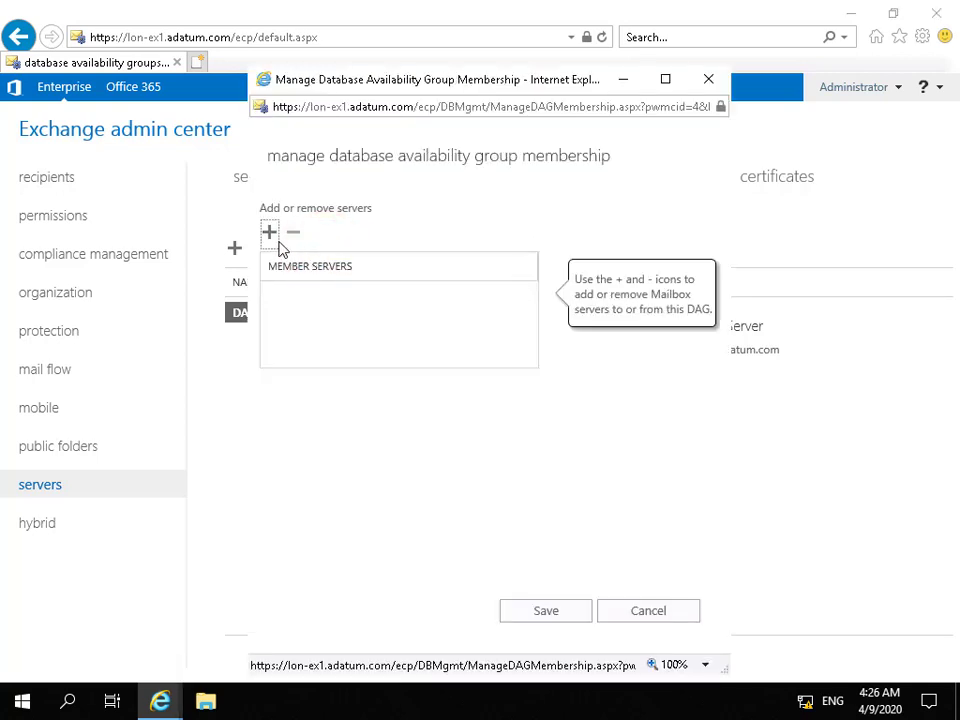
left_click(271, 236)
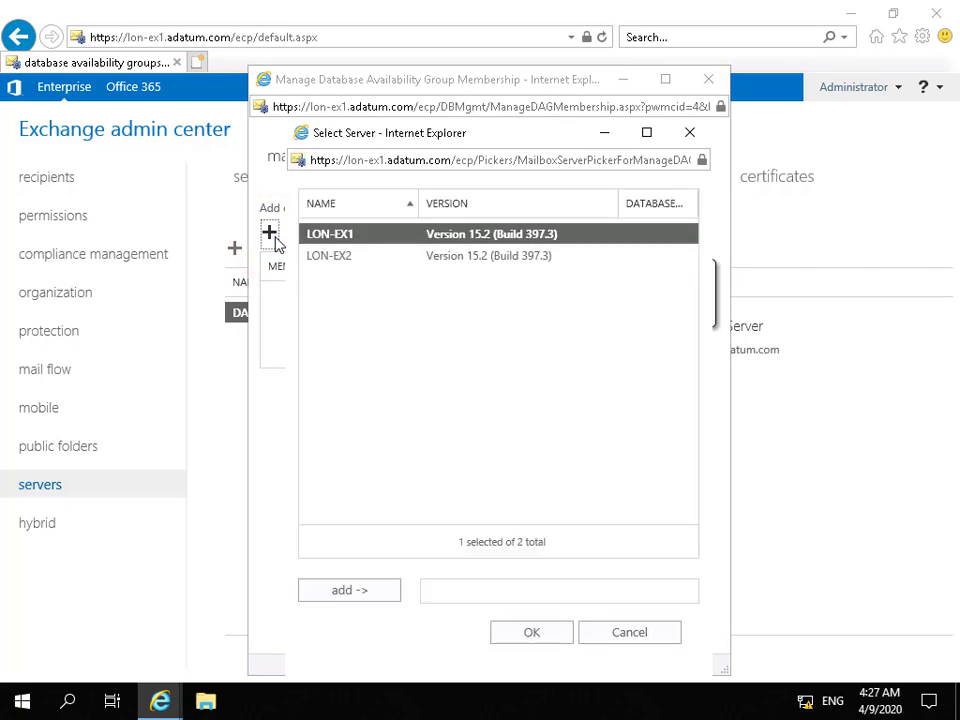
left_click(386, 592)
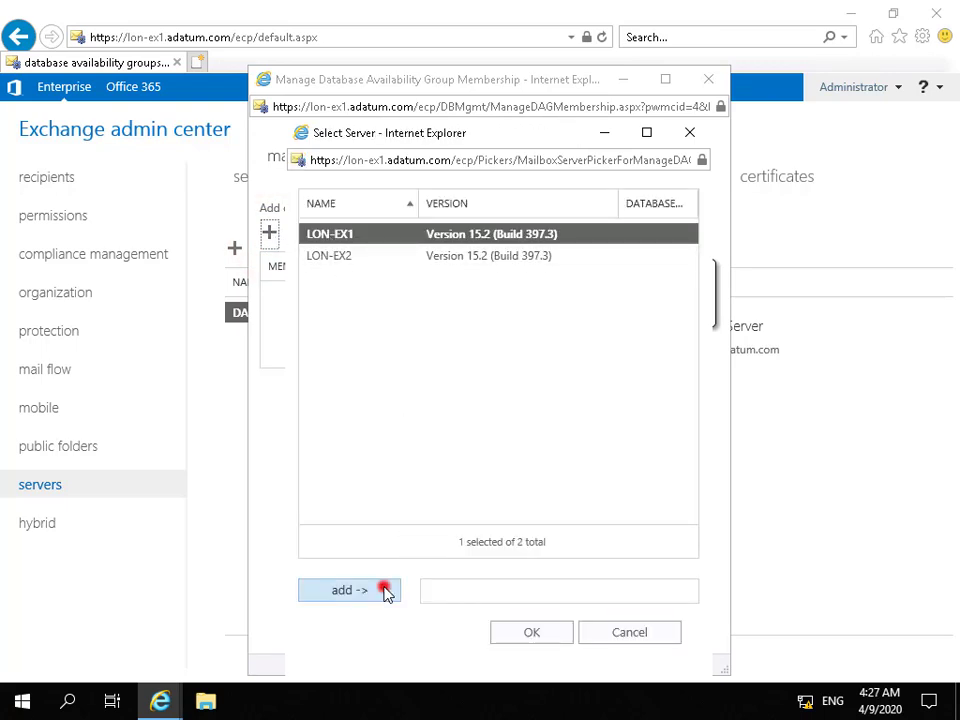
left_click(332, 262)
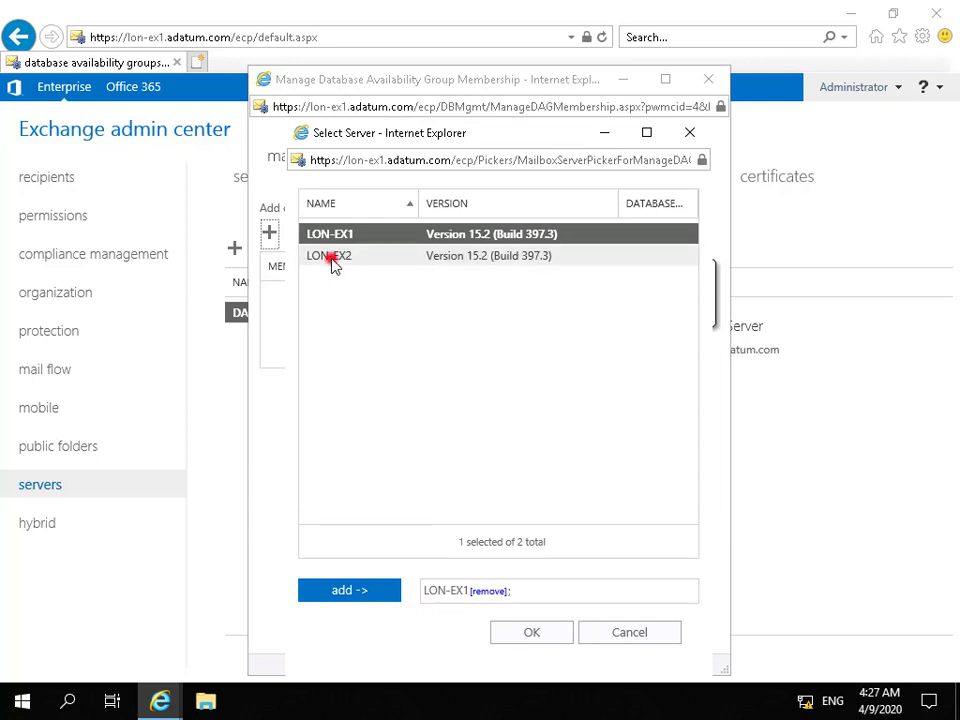
left_click(379, 588)
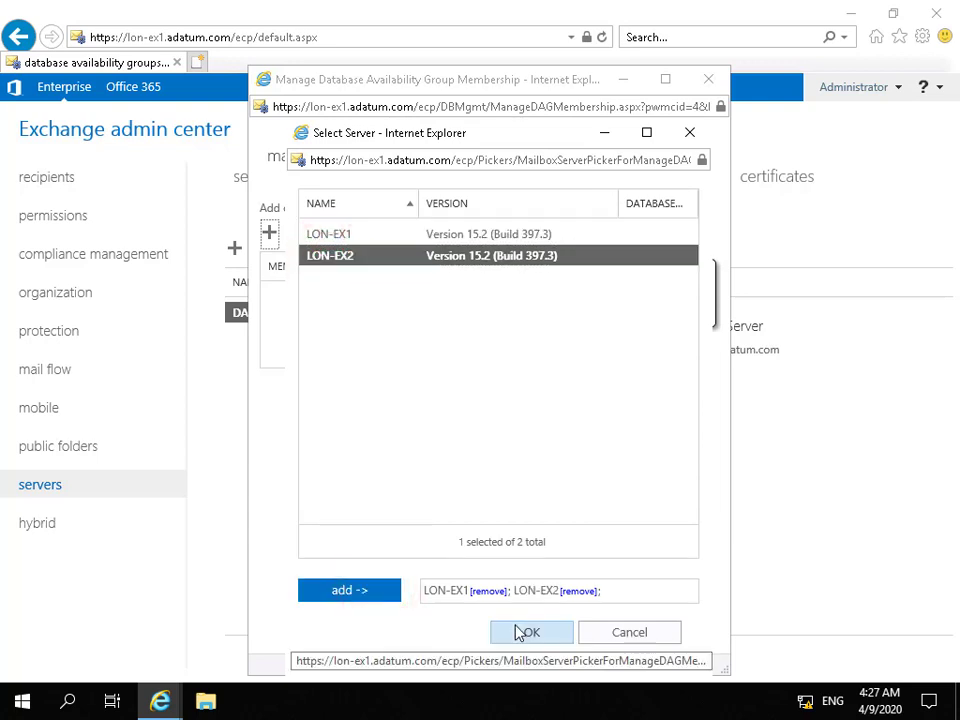
left_click(520, 632)
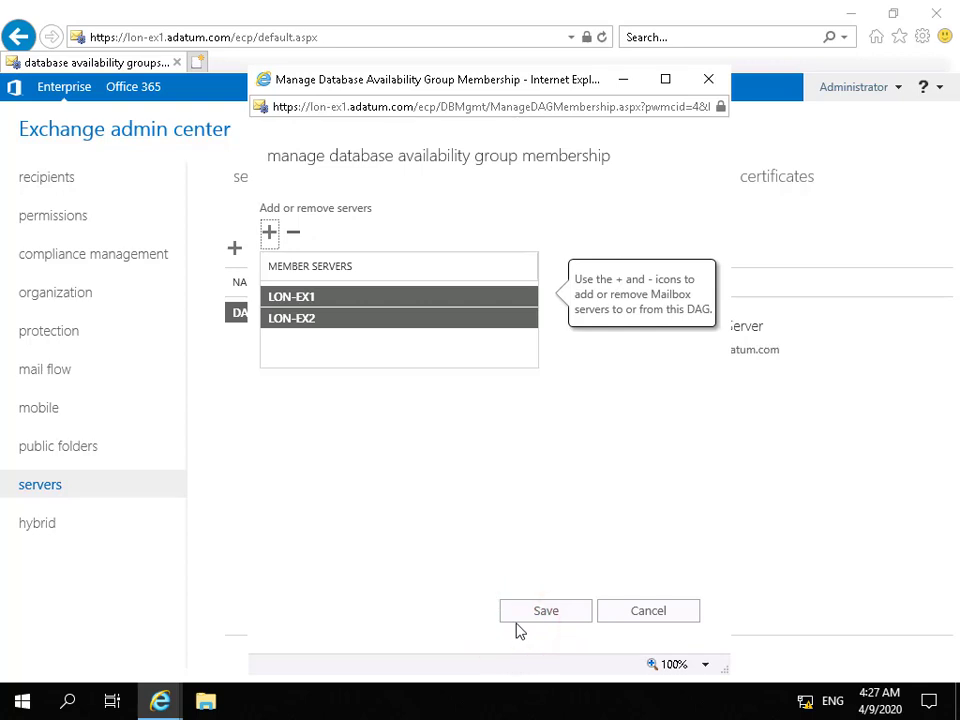
left_click(524, 612)
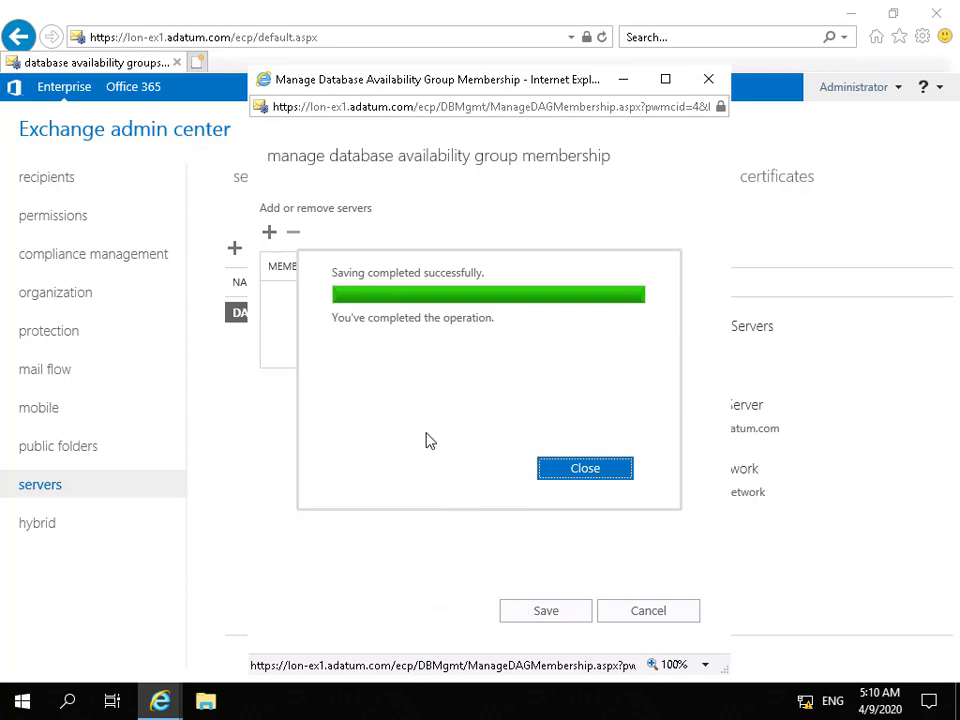
left_click(586, 470)
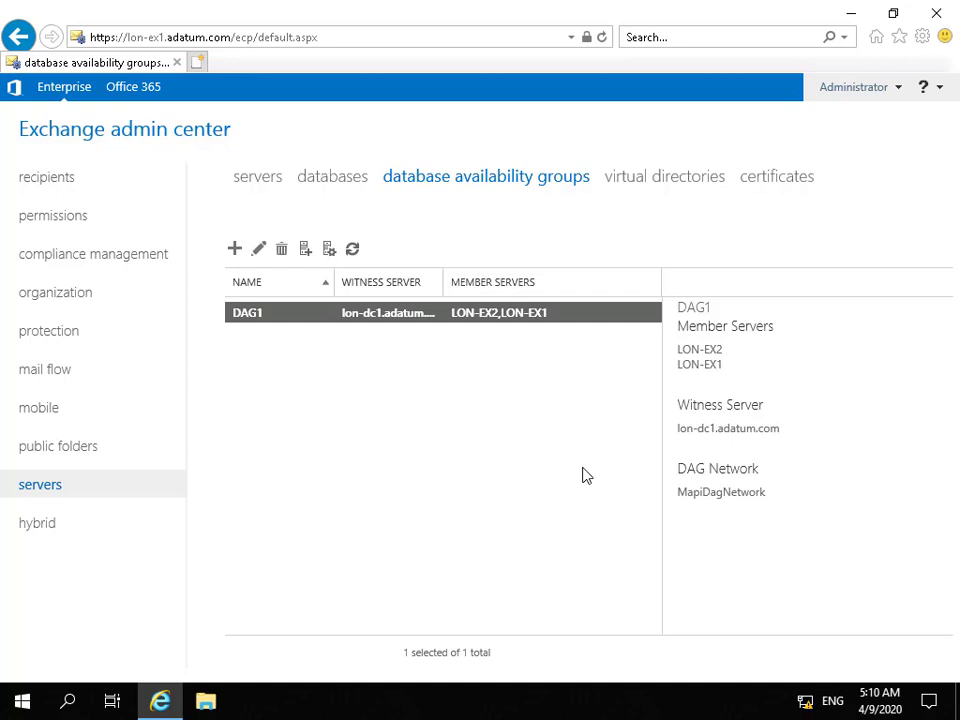
- Start a database copy of Mailbox Database 1 and choose LON-EX2 as the mailbox server hosting it
left_click(343, 178)
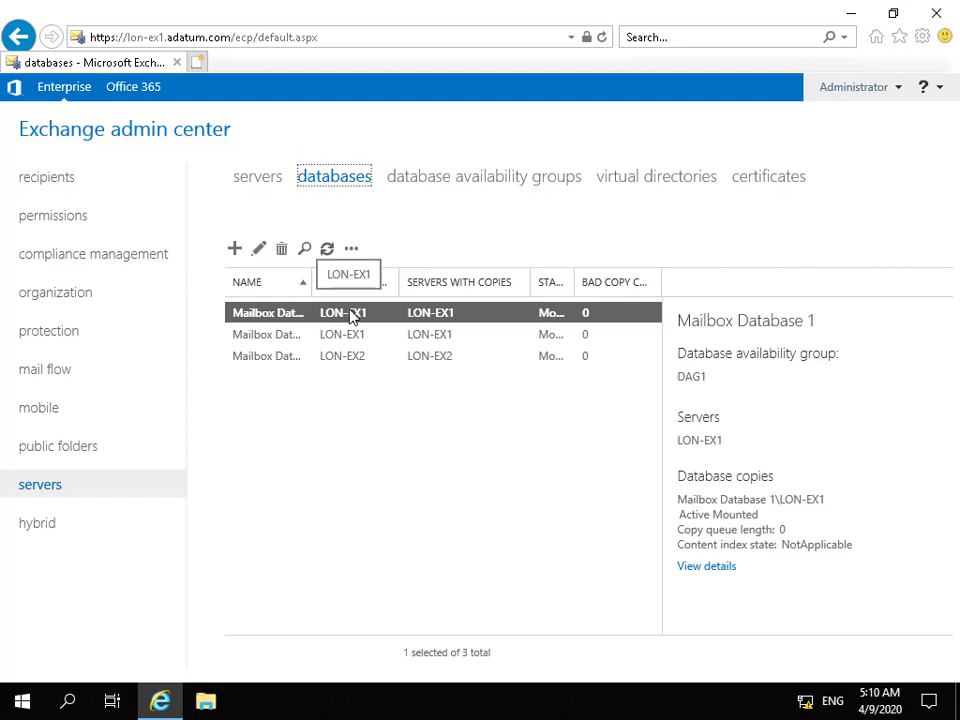
left_click(294, 318)
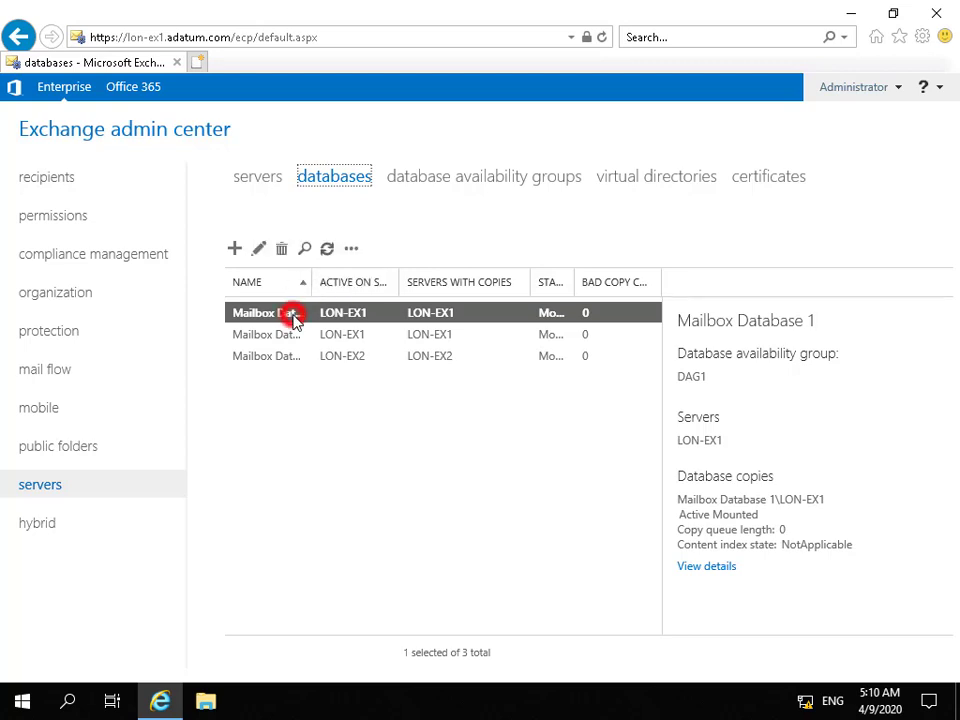
left_click(351, 250)
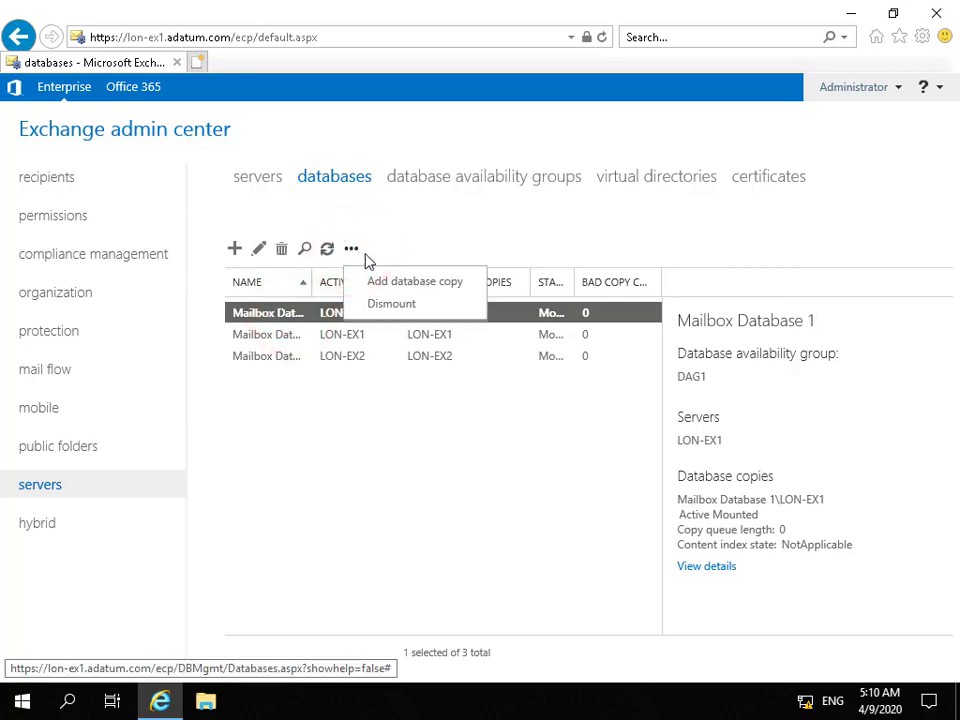
left_click(372, 282)
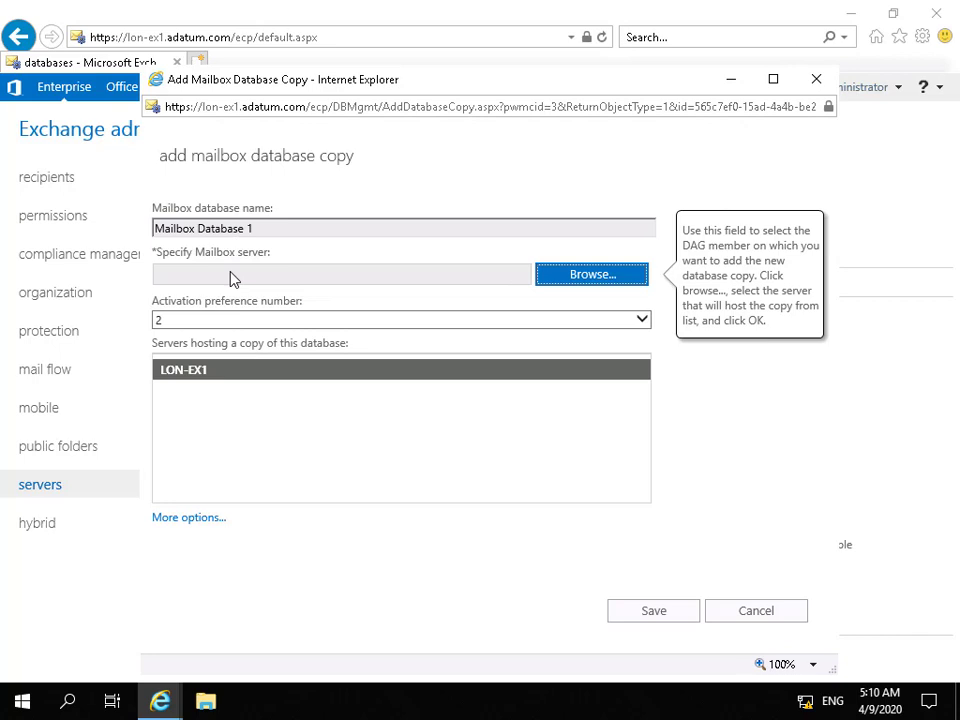
left_click(576, 274)
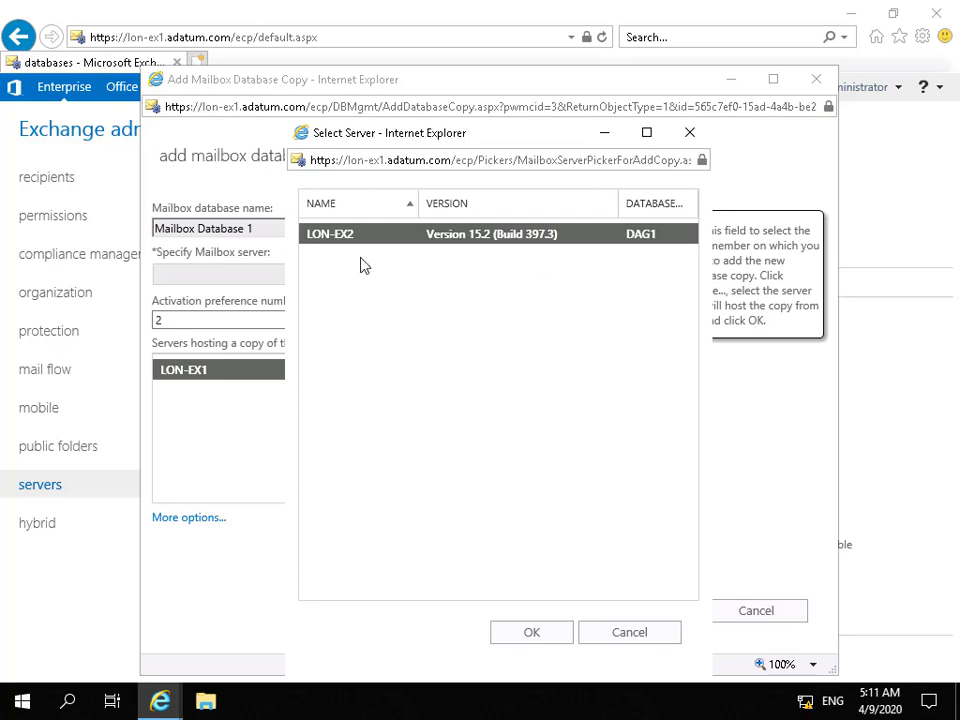
left_click(537, 633)
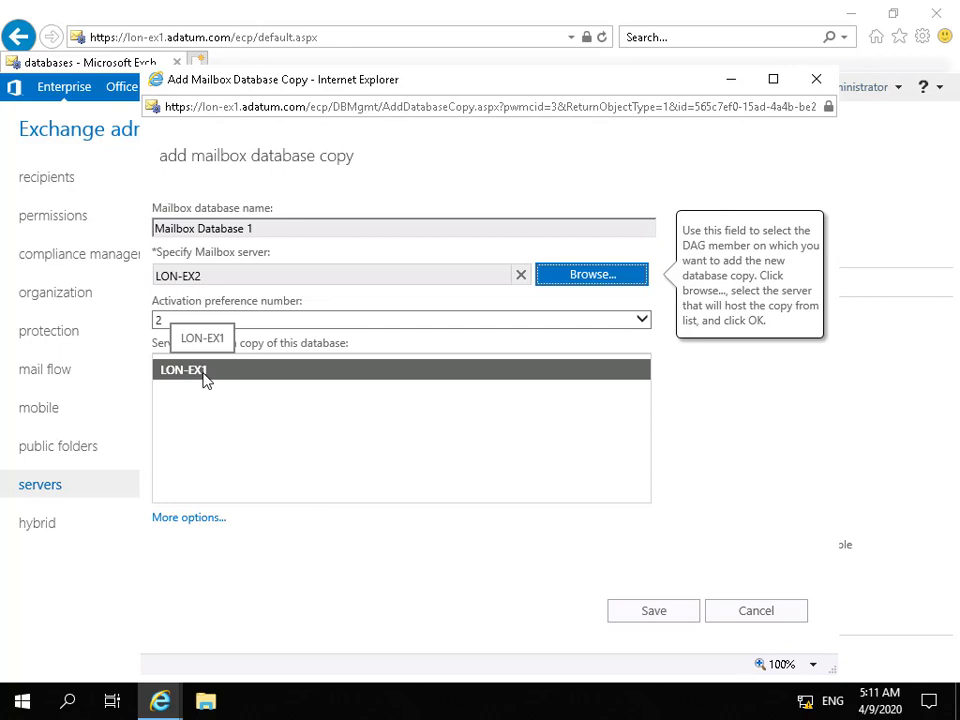
- Save the database copy with replay lag time left blank and seeding not postponed, and view the copies' details
left_click(214, 522)
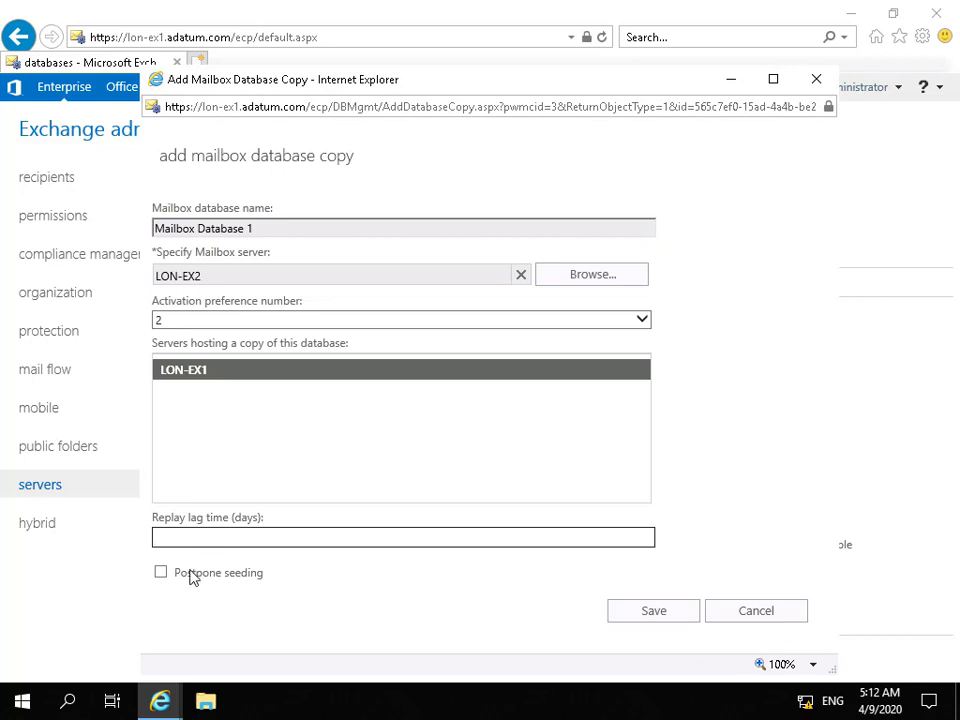
mouse_move(191, 577)
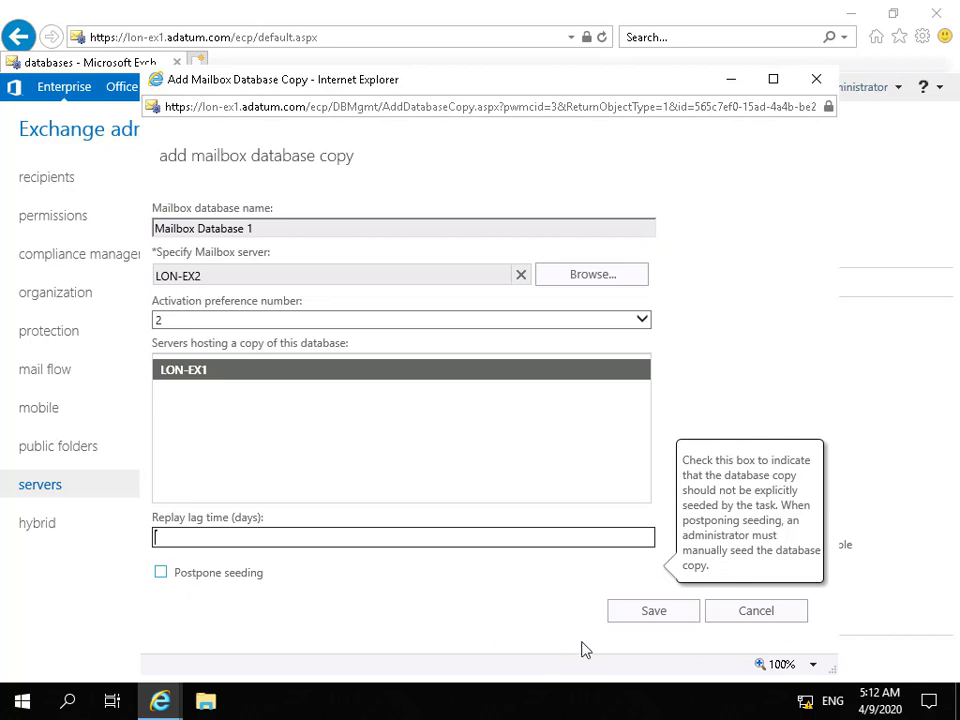
left_click(655, 612)
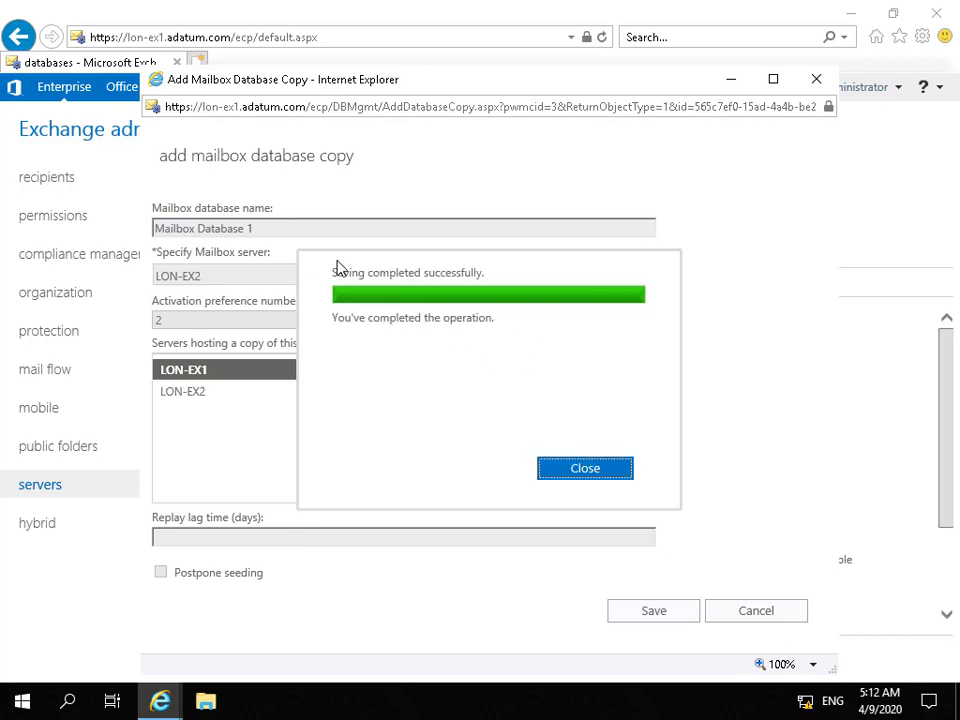
left_click(586, 471)
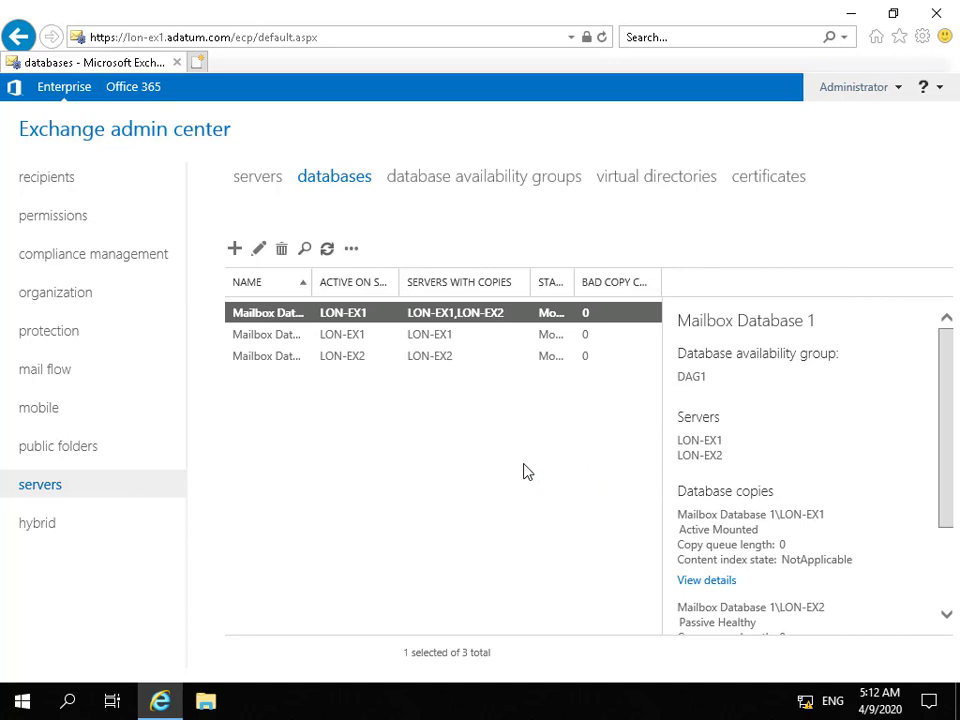
left_click(946, 487)
left_click_drag(946, 492, 945, 570)
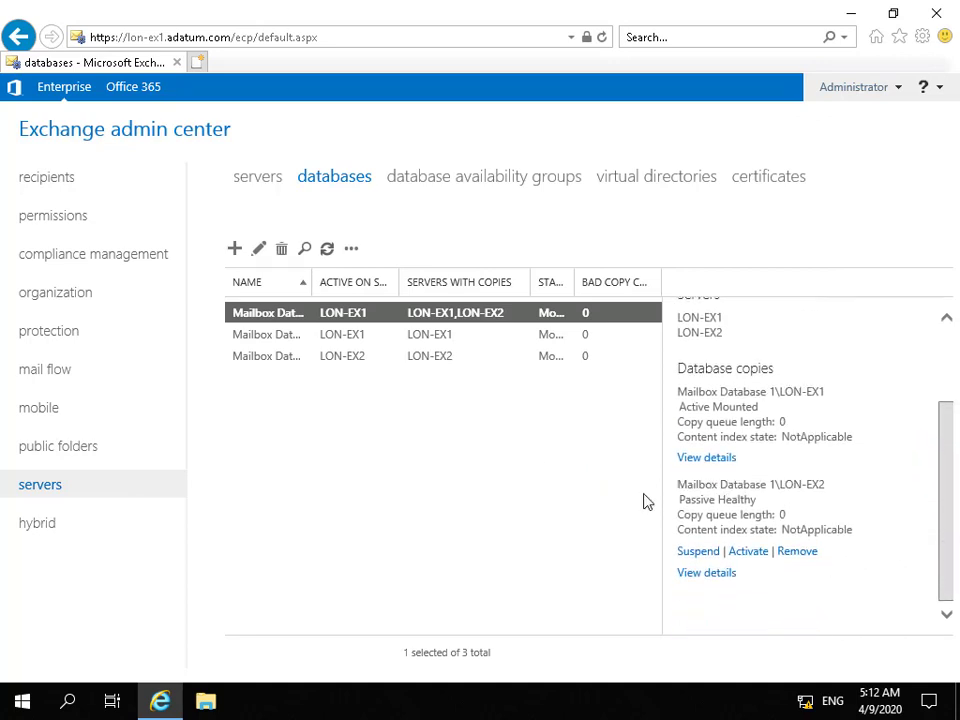